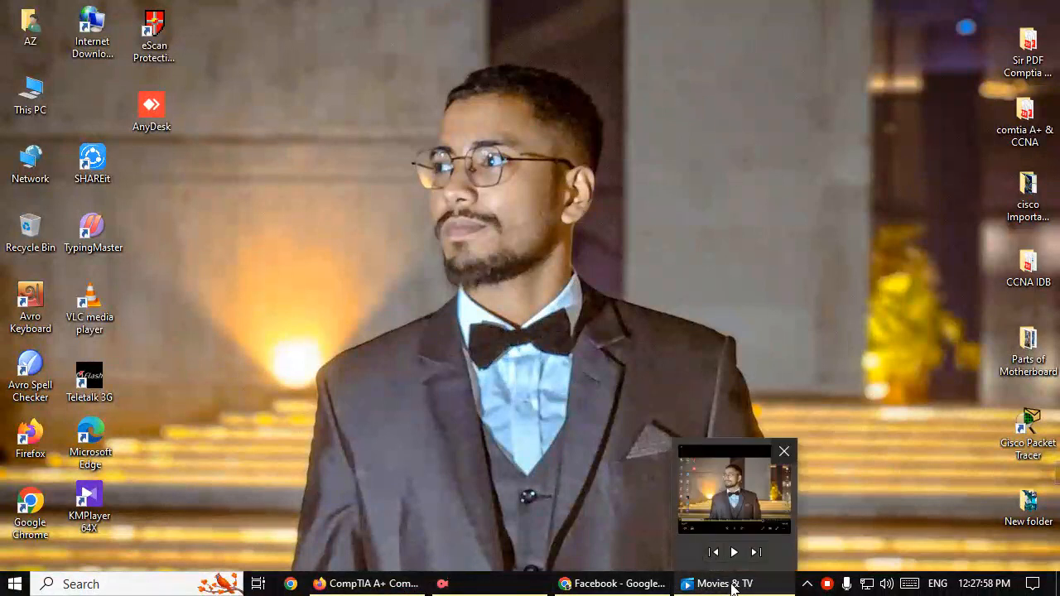
- Open the taskbar settings
mouse_move(392, 587)
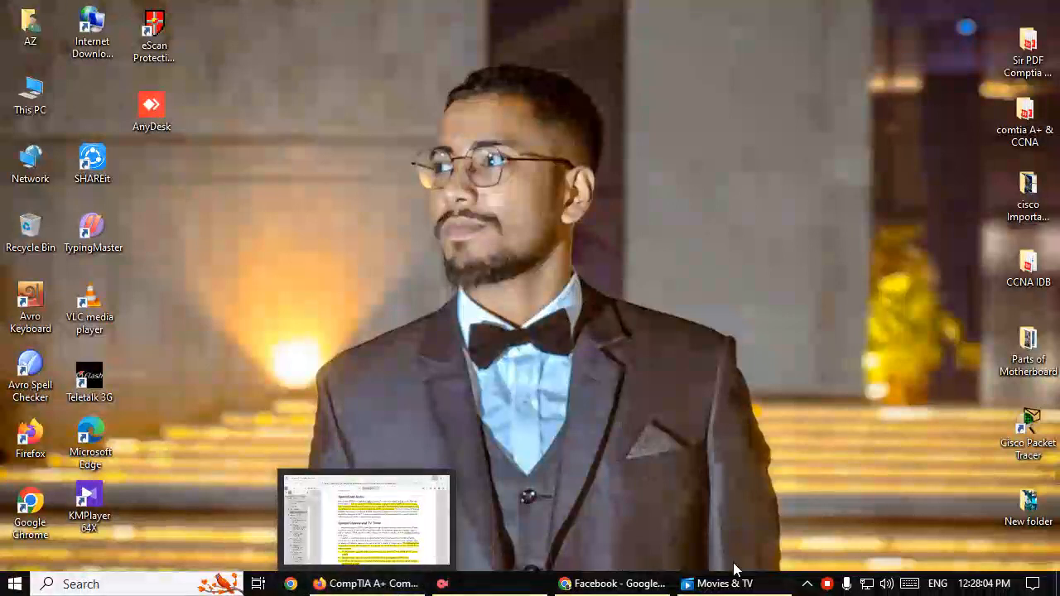
mouse_move(560, 588)
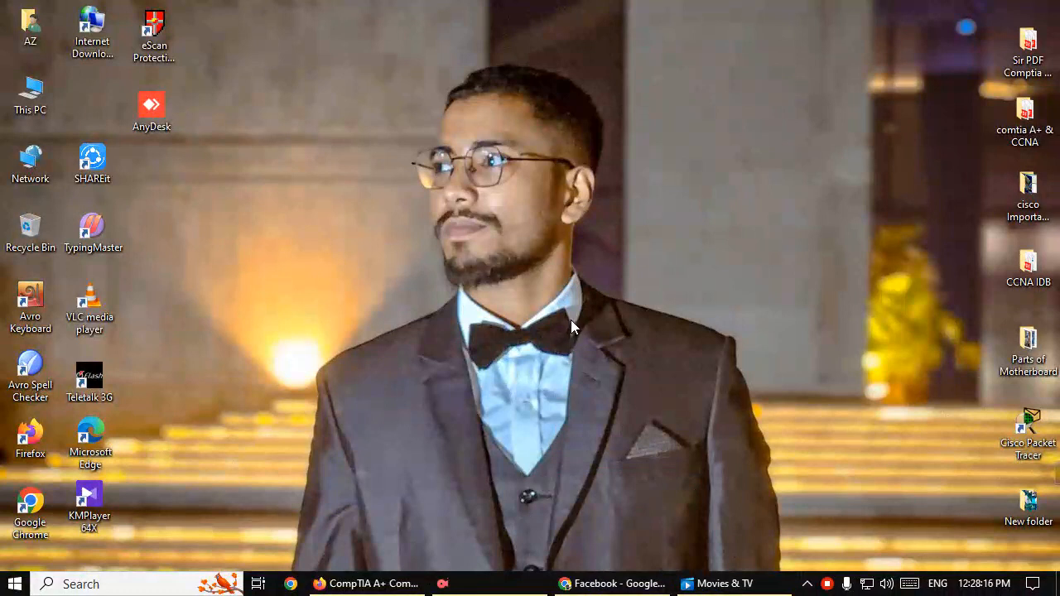
right_click(160, 586)
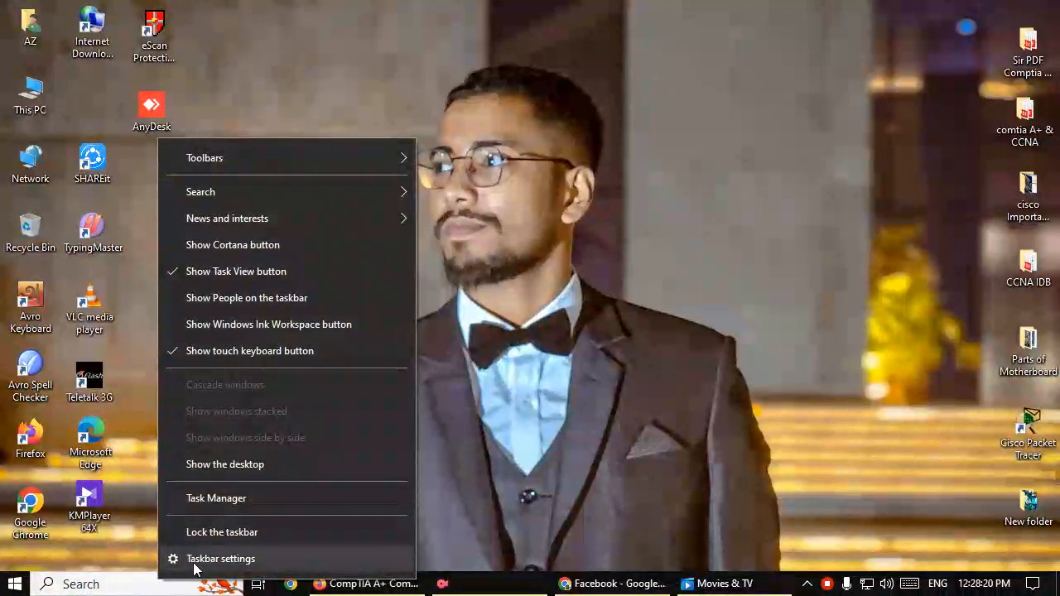
click(126, 584)
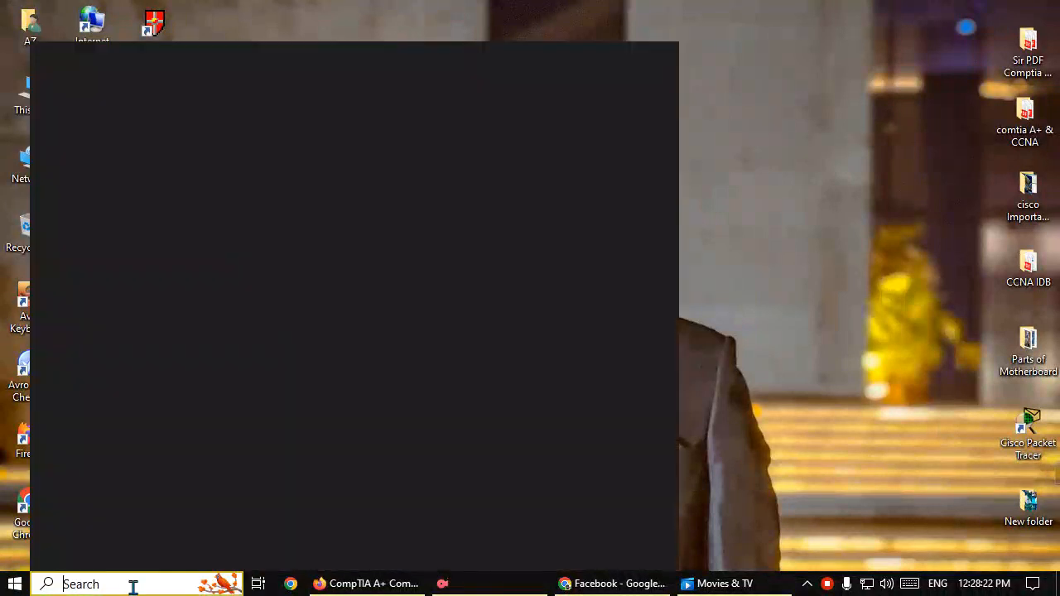
click(851, 171)
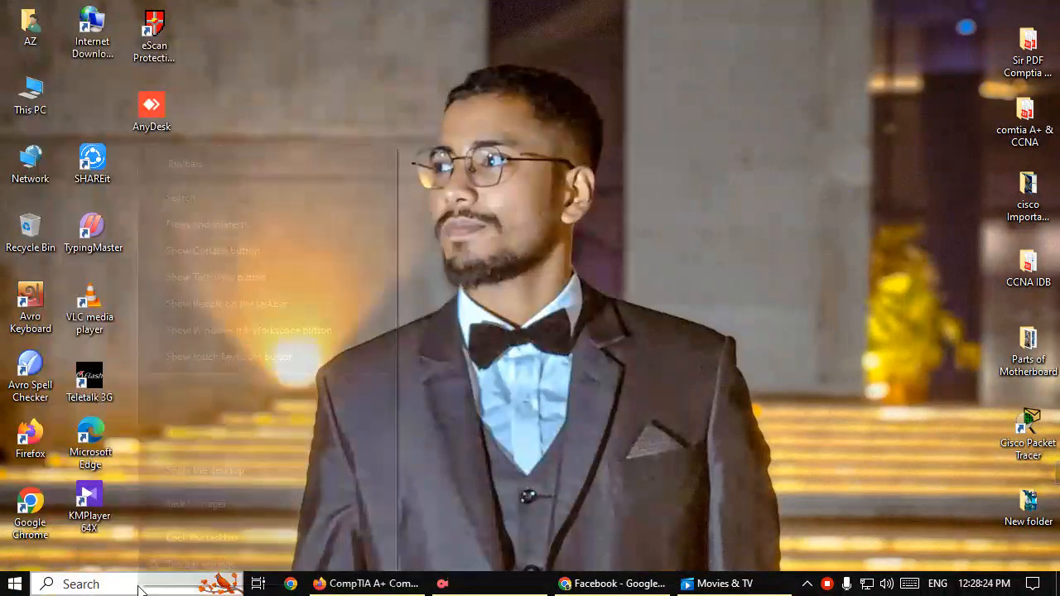
right_click(139, 584)
click(199, 566)
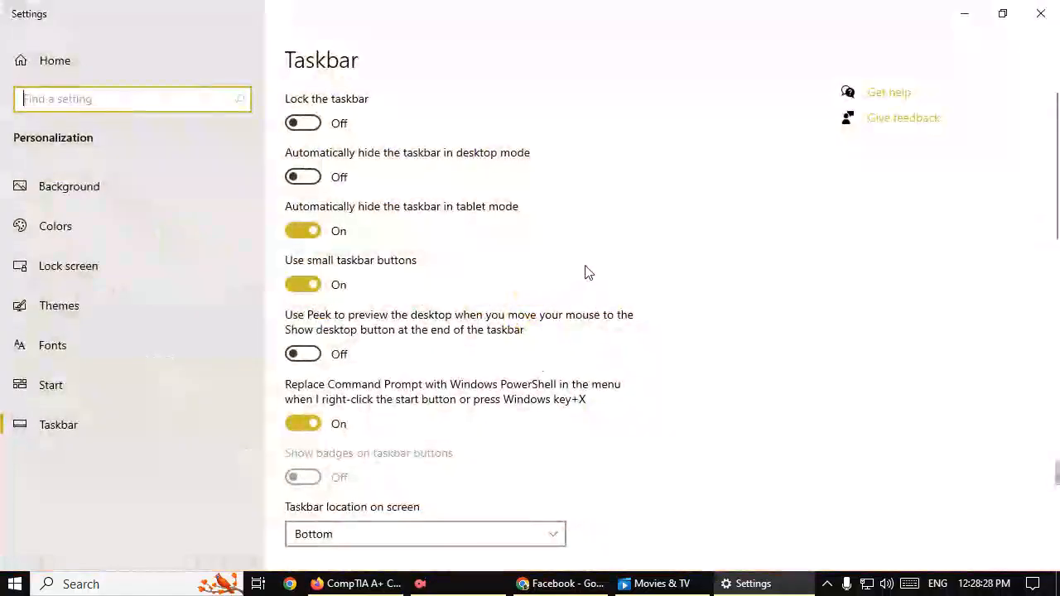
- Set Combine taskbar buttons to "Always, hide labels"
scroll(618, 260, down, 5)
click(466, 184)
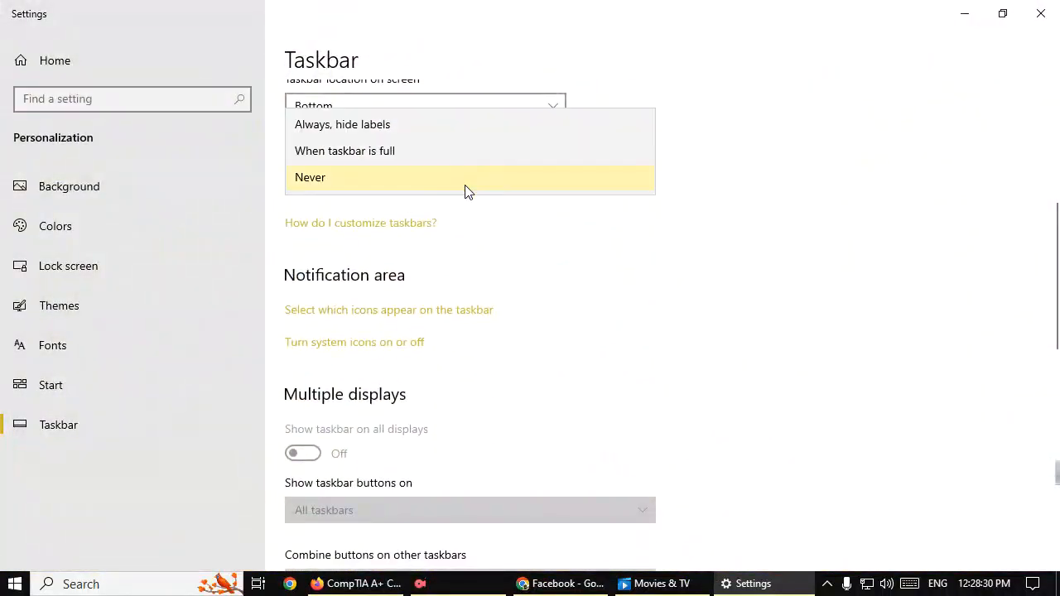
click(460, 126)
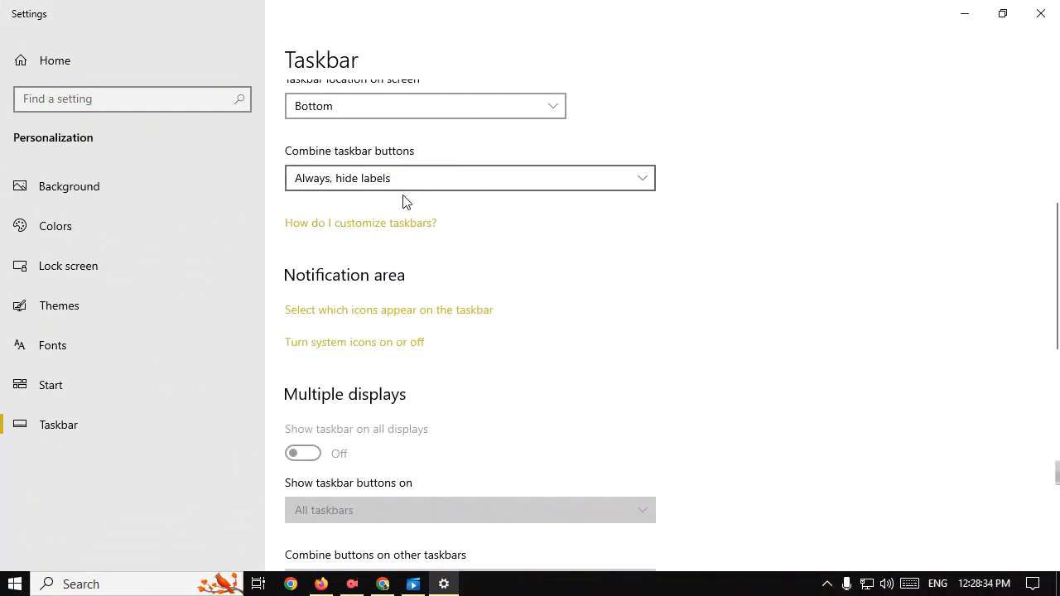
mouse_move(318, 586)
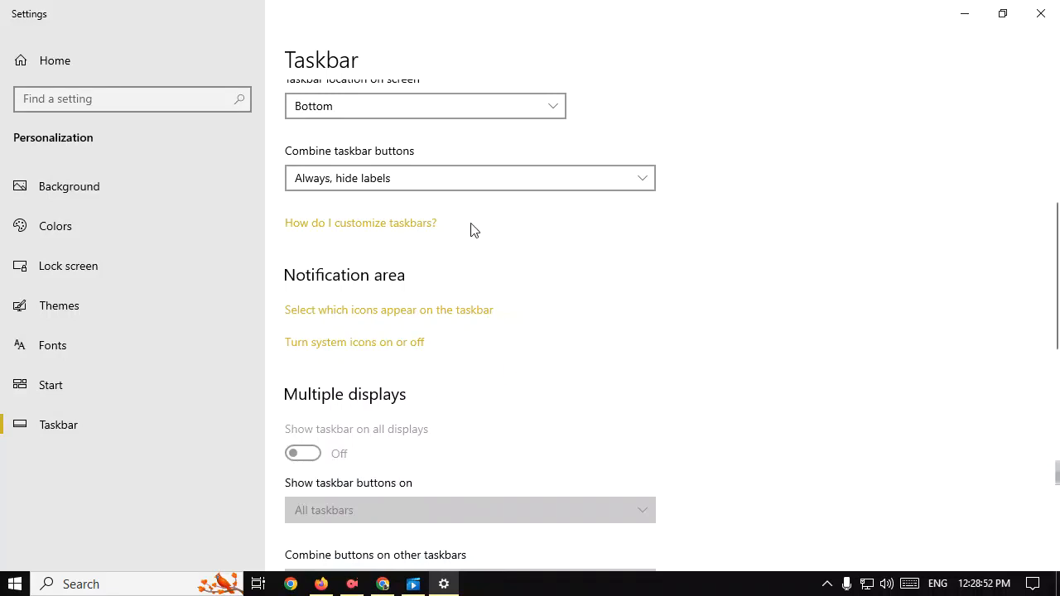
- Set Combine taskbar buttons back to "Never"
click(466, 178)
click(409, 230)
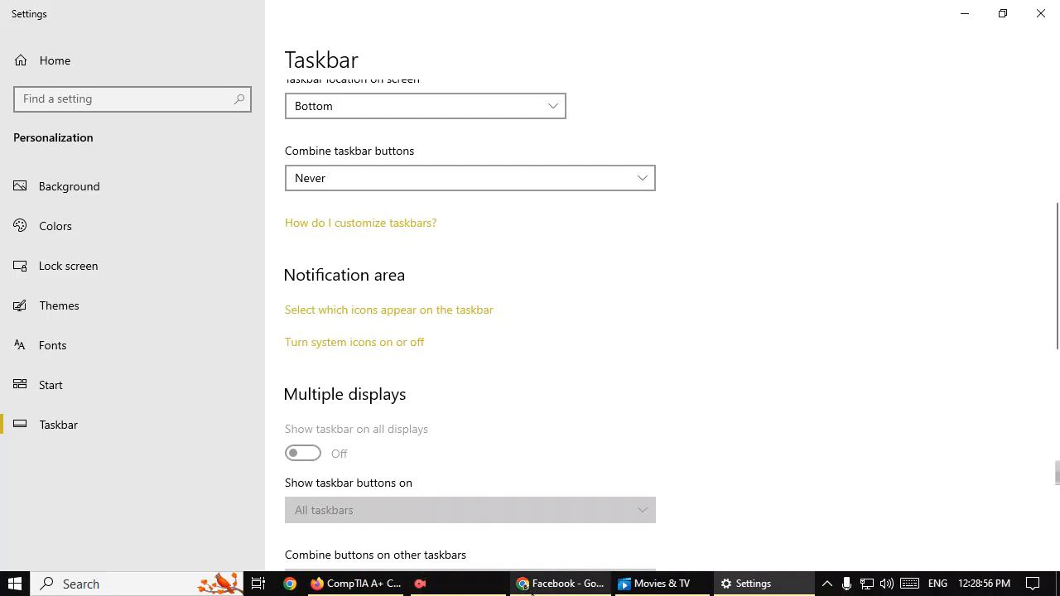
mouse_move(668, 589)
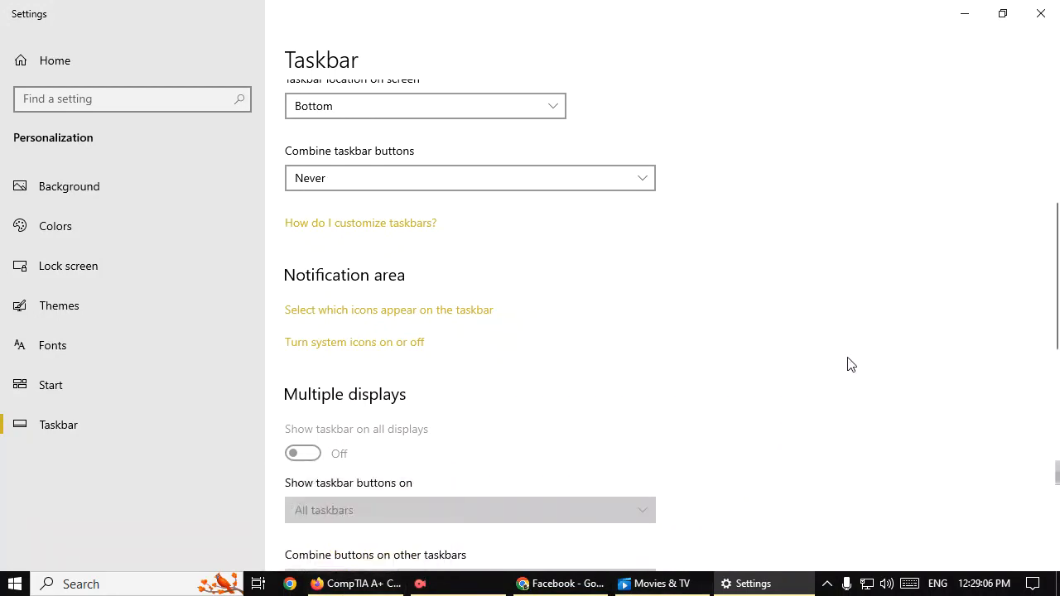
- Try combining taskbar buttons "When taskbar is full", and switch the option to "Always, hide labels"
click(511, 172)
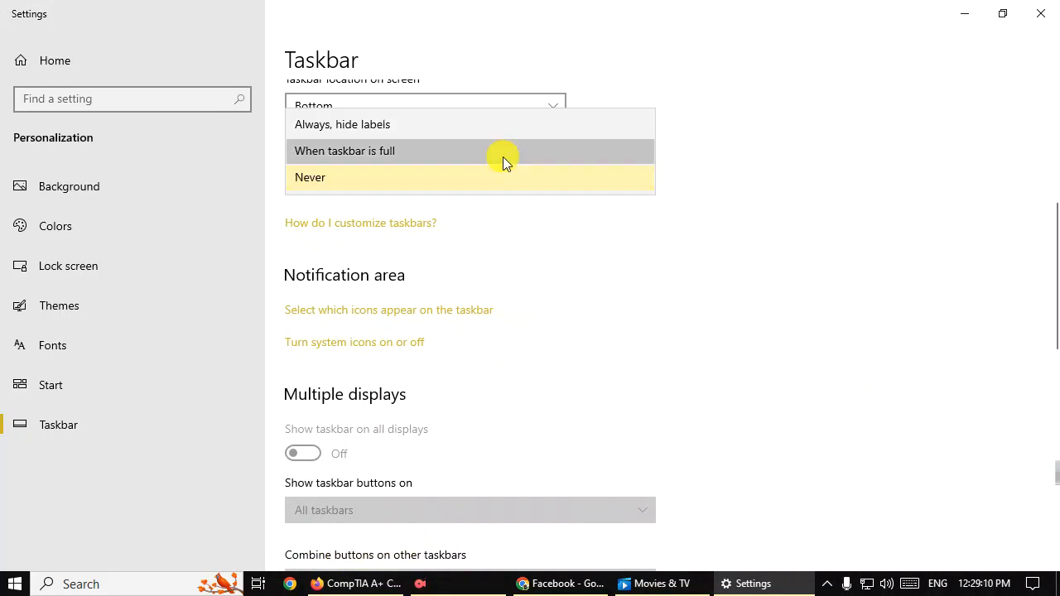
click(502, 157)
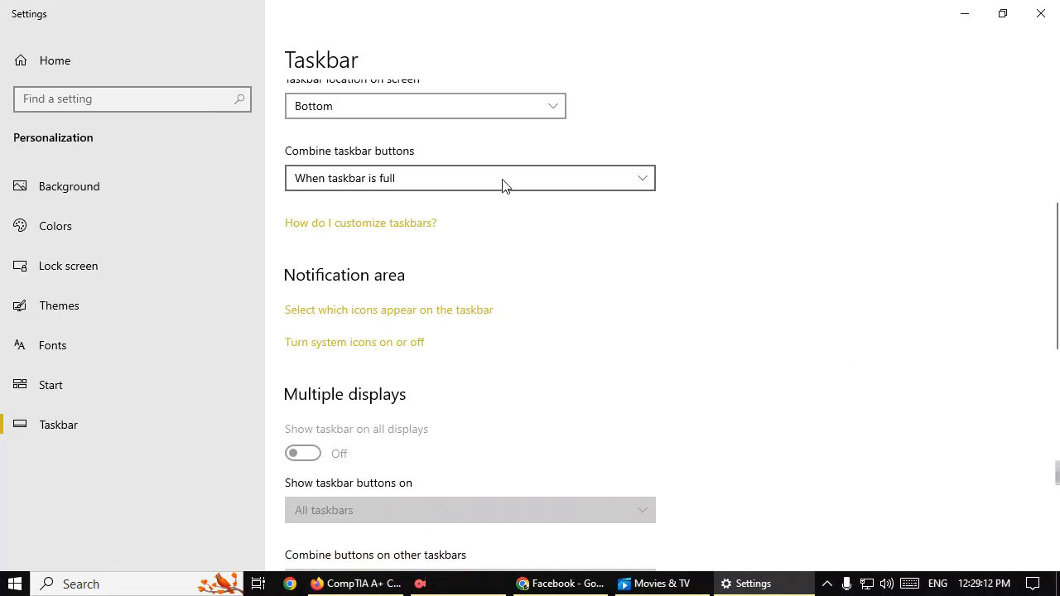
click(564, 181)
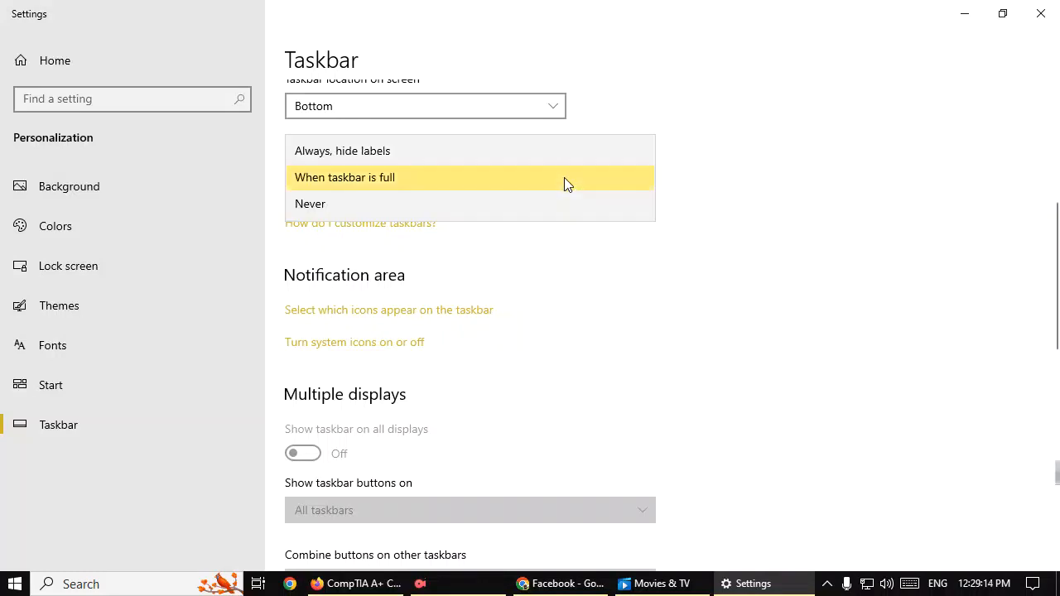
click(461, 154)
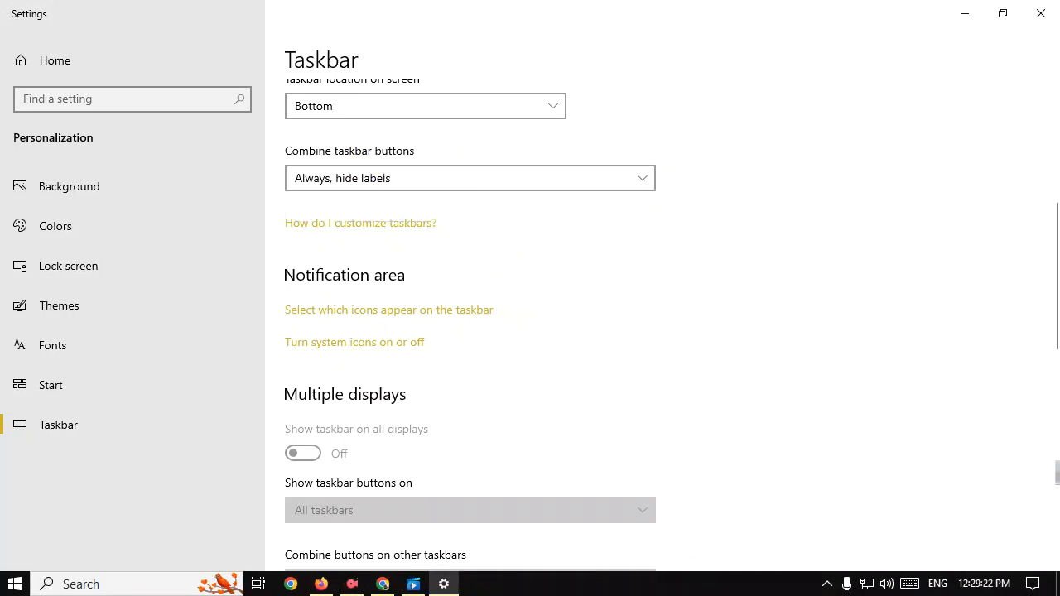
- Check the open Chrome and Firefox windows through their taskbar previews, showing and minimizing the Facebook window
mouse_move(443, 587)
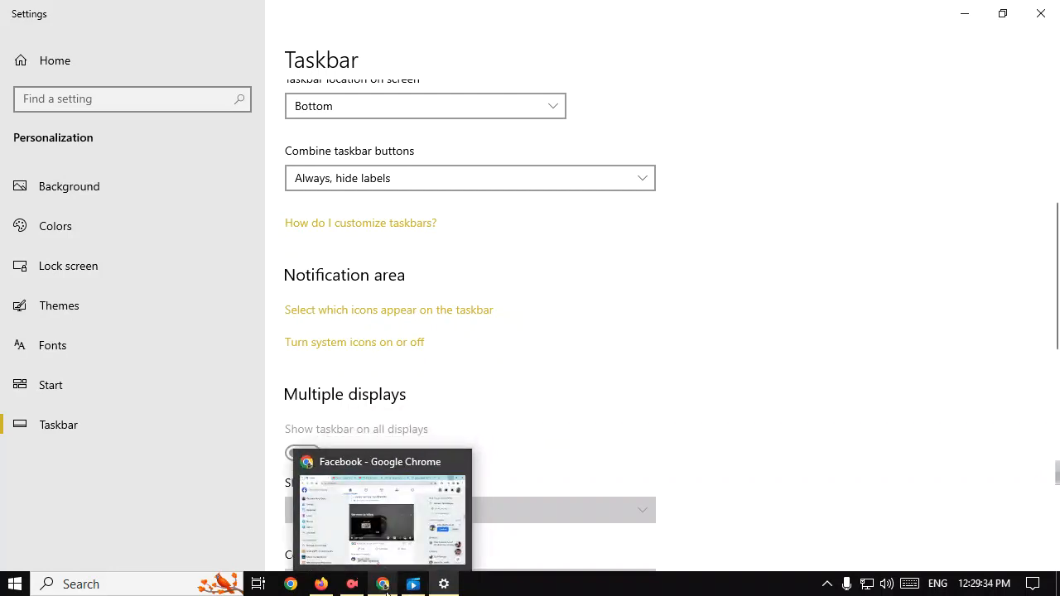
click(386, 569)
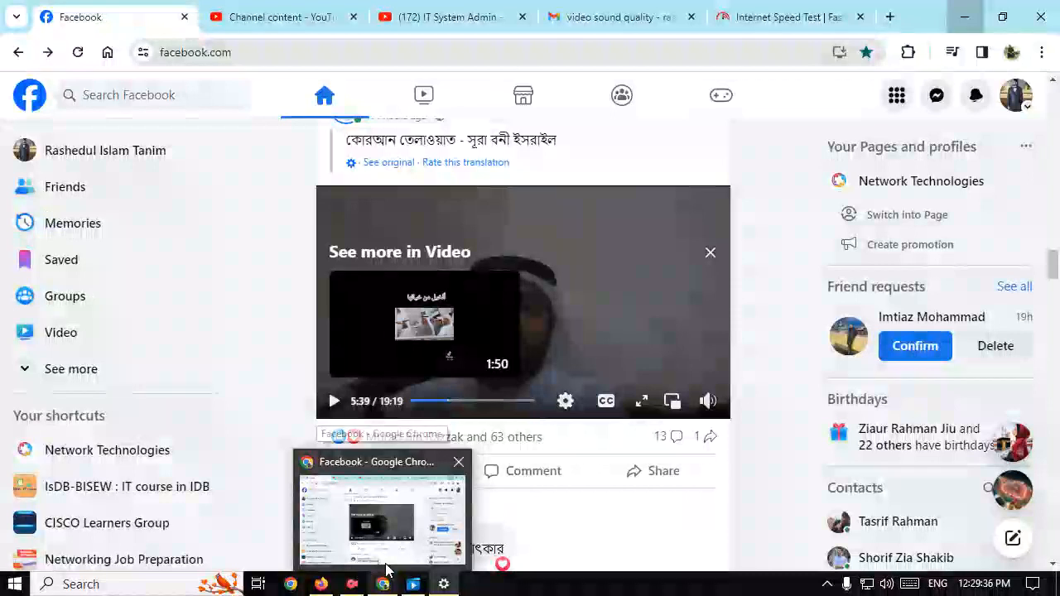
click(386, 569)
mouse_move(361, 587)
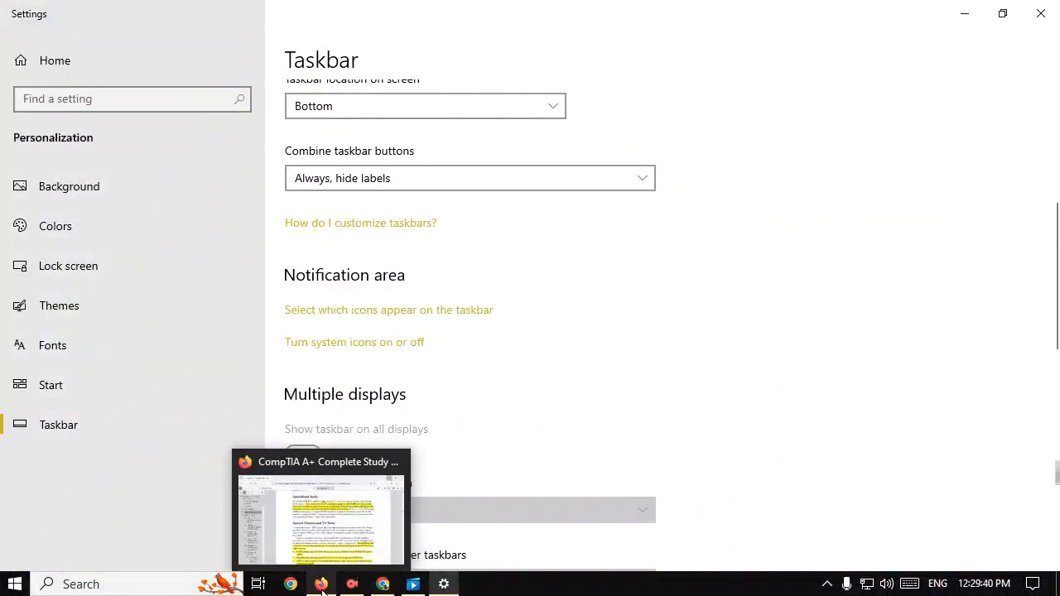
- Change Combine taskbar buttons to "Never" so that the open windows keep their labels
scroll(629, 343, up, 3)
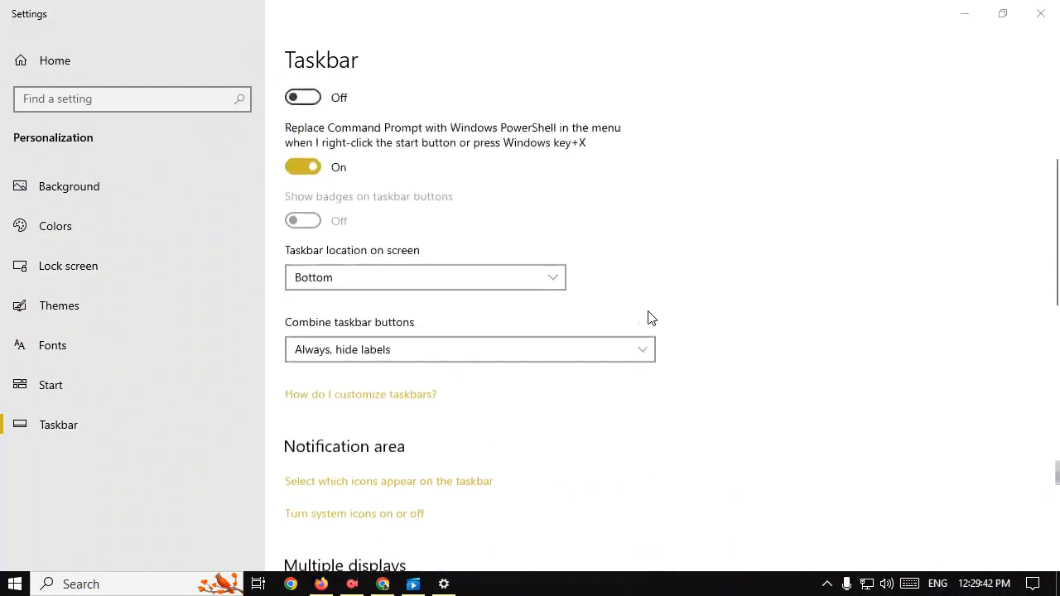
click(583, 351)
click(463, 412)
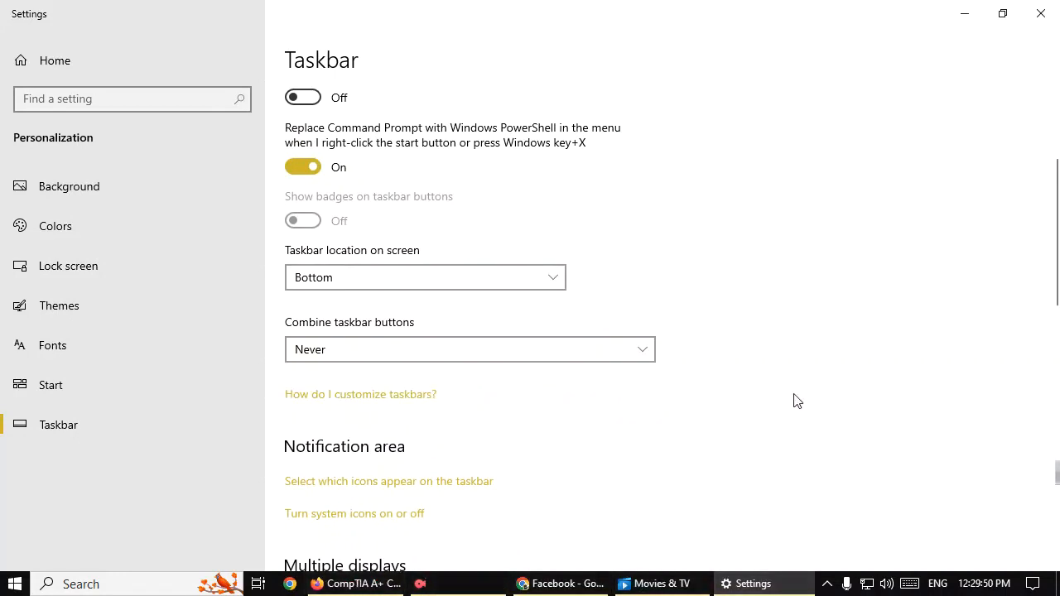
- Turn automatic hiding of the taskbar in desktop mode on and back off
scroll(794, 400, up, 3)
scroll(795, 401, up, 2)
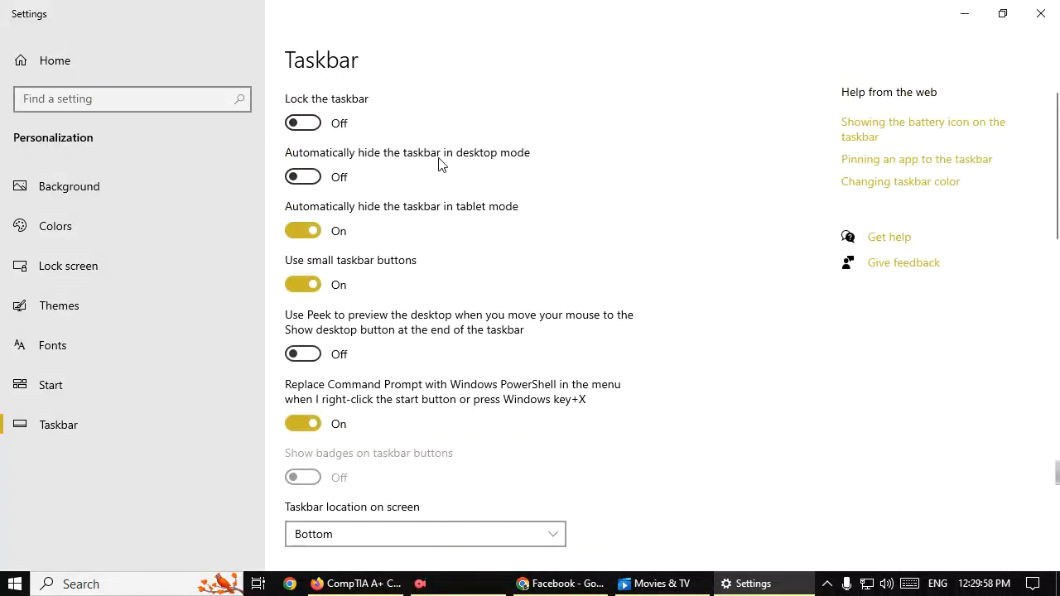
click(312, 179)
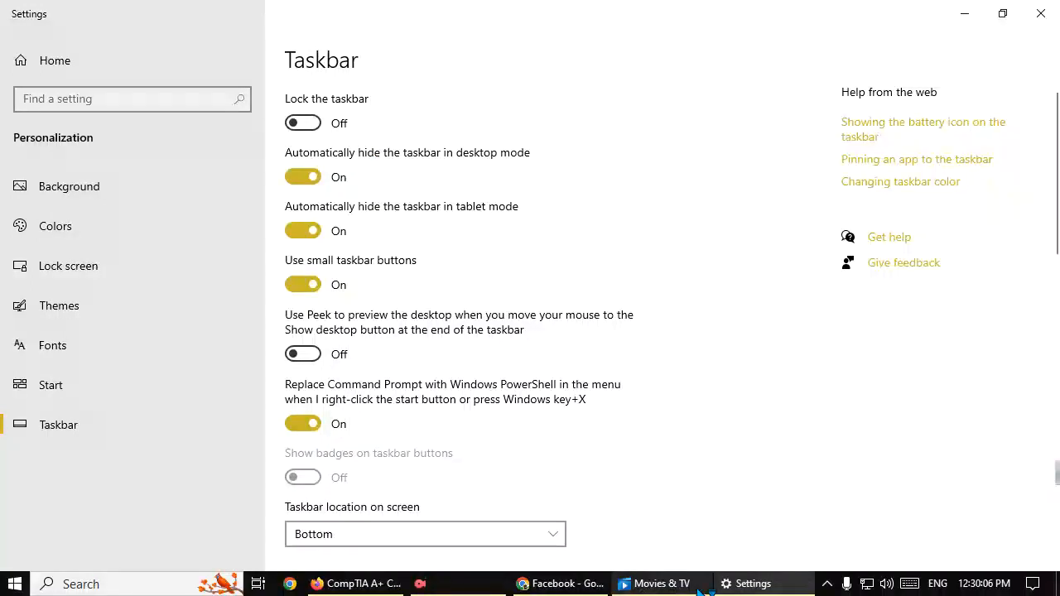
mouse_move(700, 591)
click(306, 175)
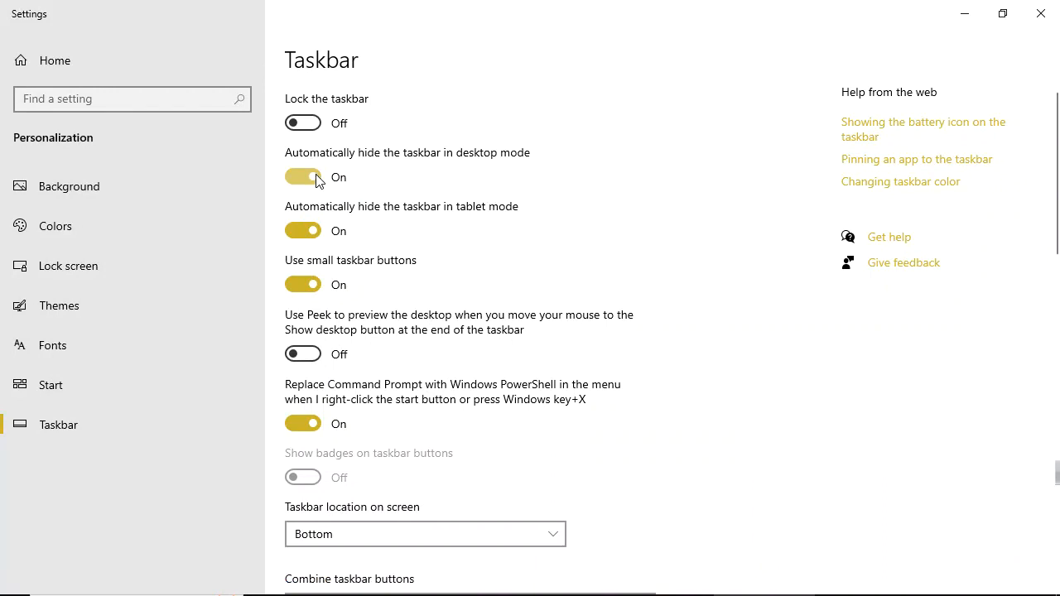
click(315, 176)
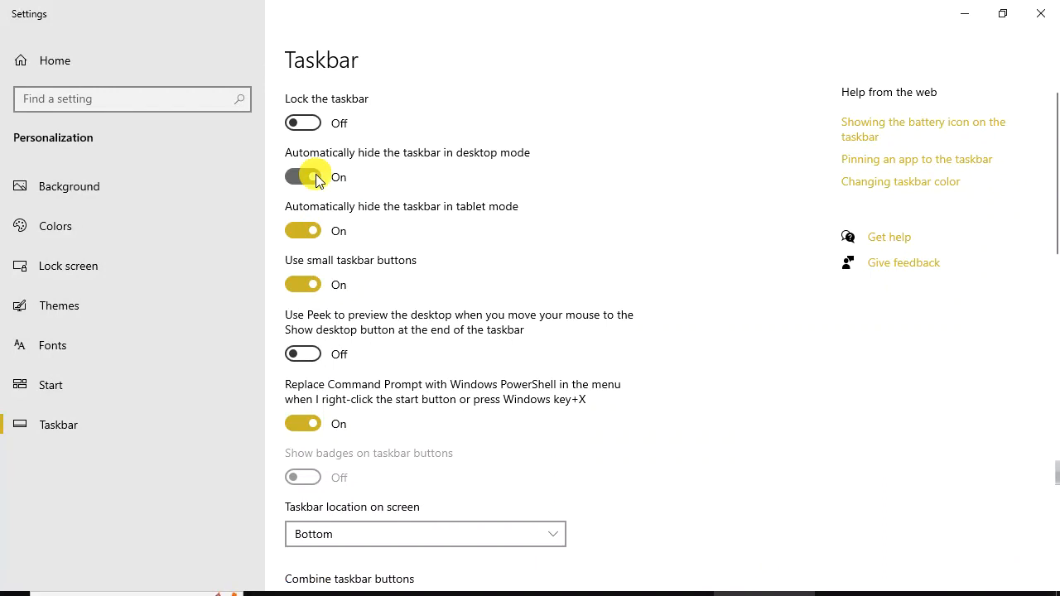
- Turn the taskbar lock on and back off, and switch automatic hiding in tablet mode off and back on
click(315, 124)
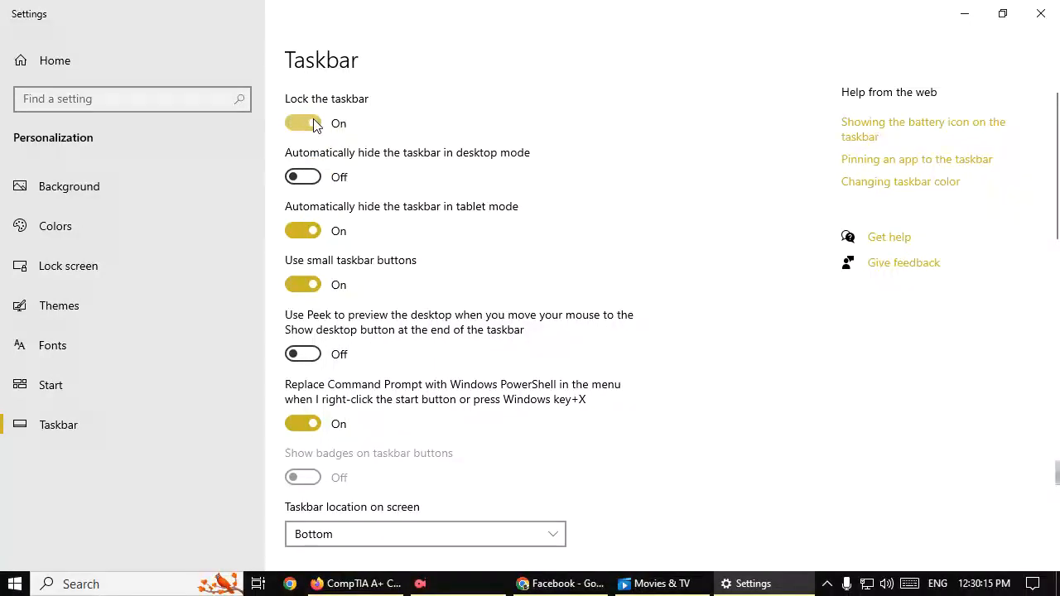
click(315, 125)
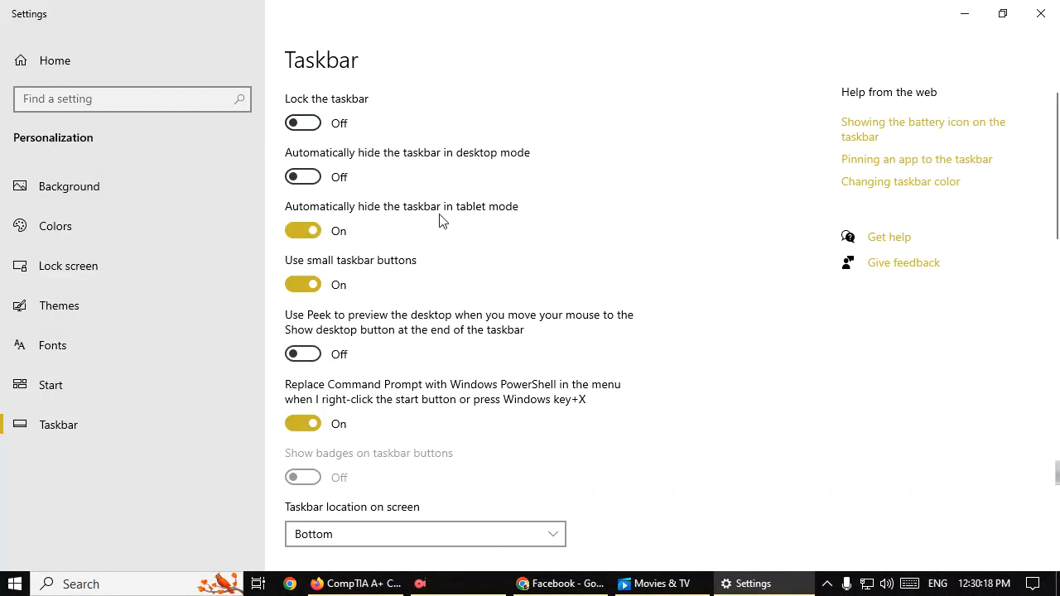
click(317, 232)
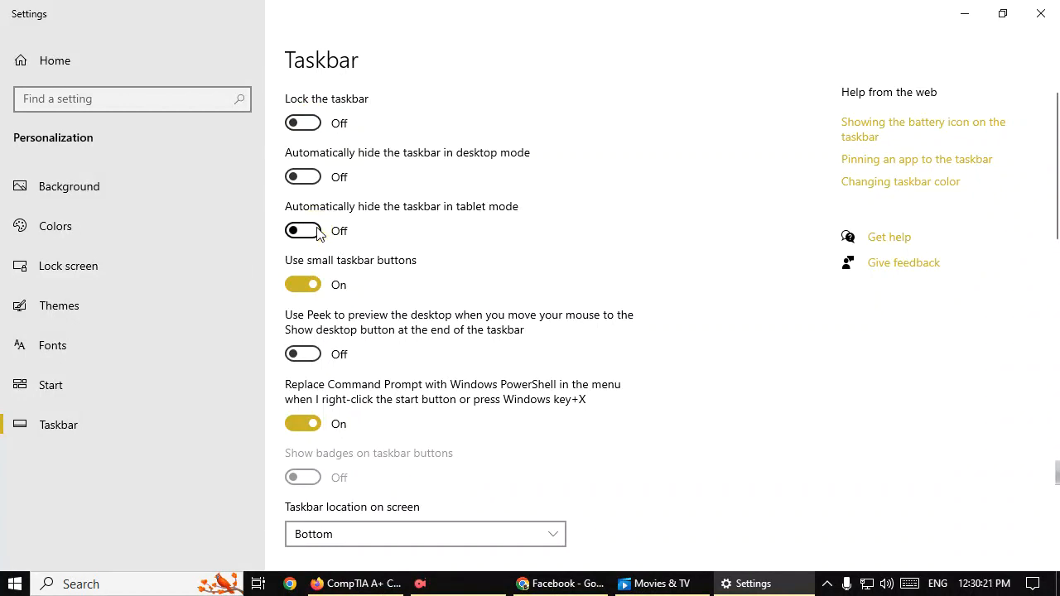
click(317, 232)
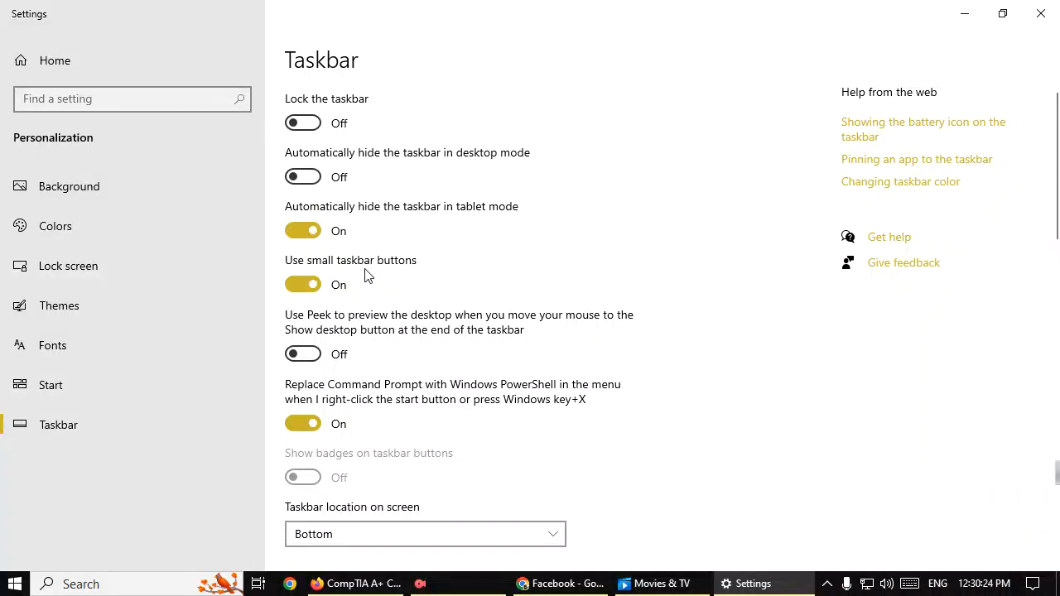
- Turn small taskbar buttons off and back on, and switch the Peek desktop preview on and back off
click(310, 284)
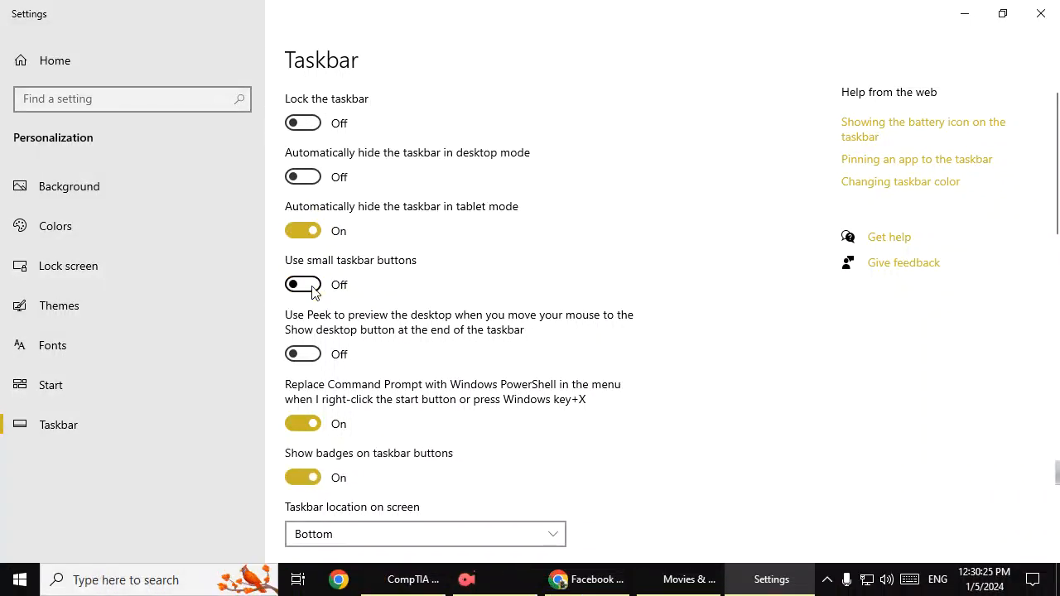
click(312, 285)
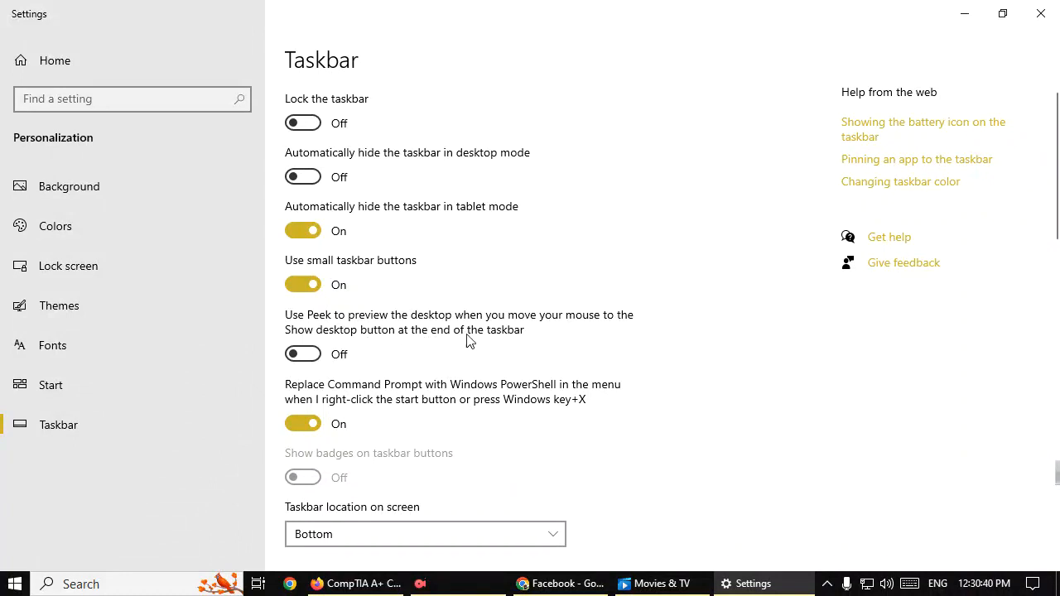
click(309, 355)
click(309, 354)
- Set the taskbar location on screen to Left
scroll(485, 439, down, 3)
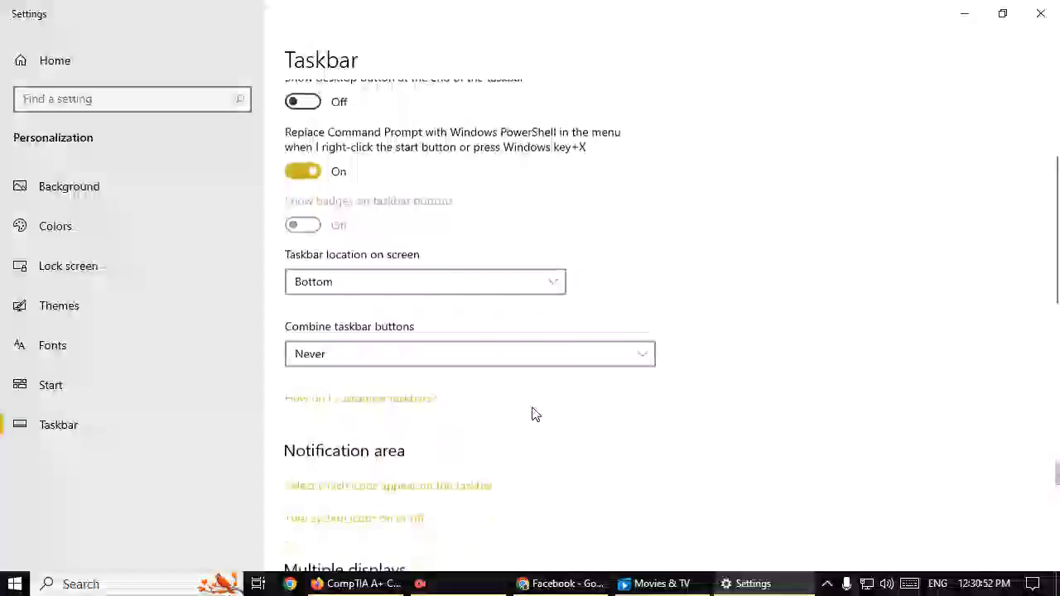
click(476, 277)
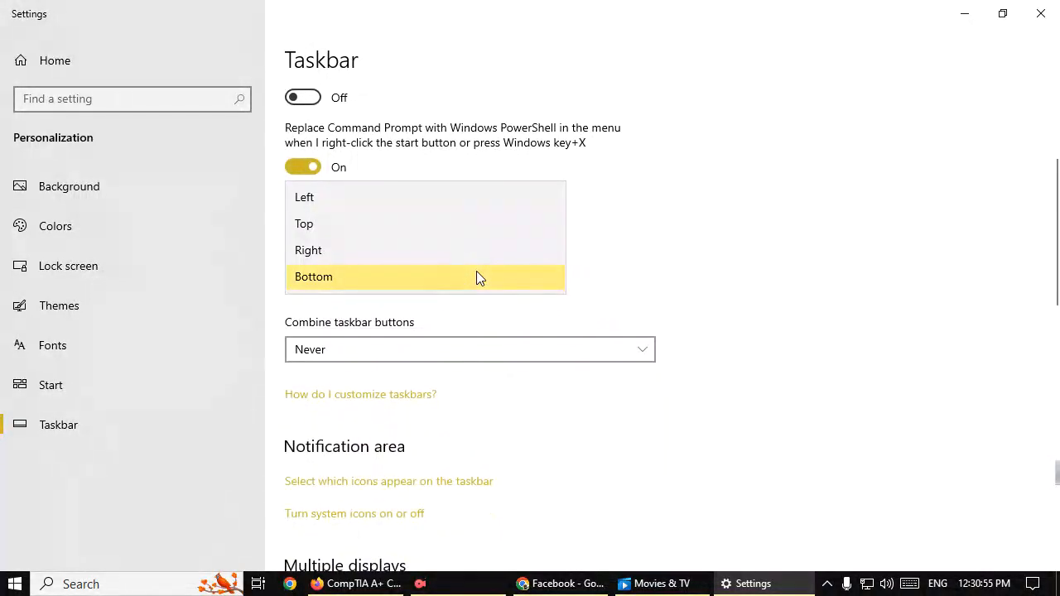
click(360, 197)
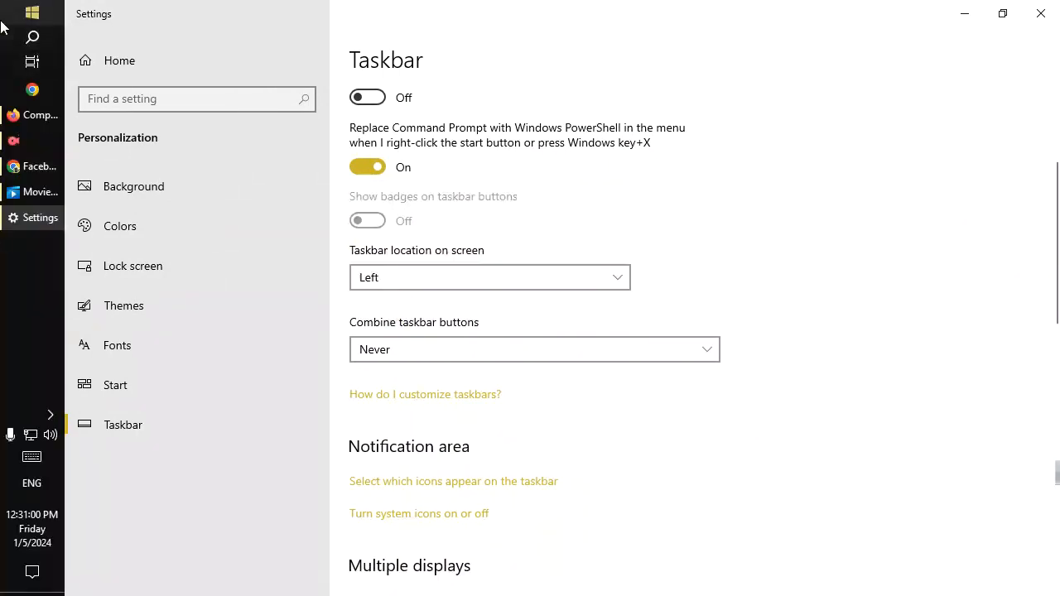
- Set the taskbar location on screen to Top
click(507, 277)
click(440, 304)
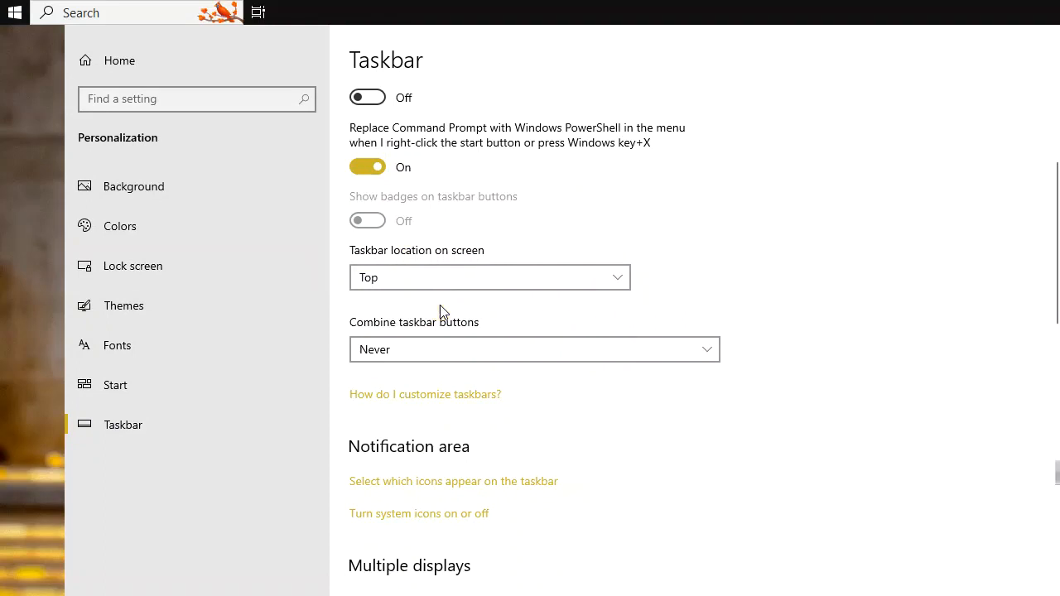
- Set the taskbar location on screen to Right, and return it to Bottom
click(557, 303)
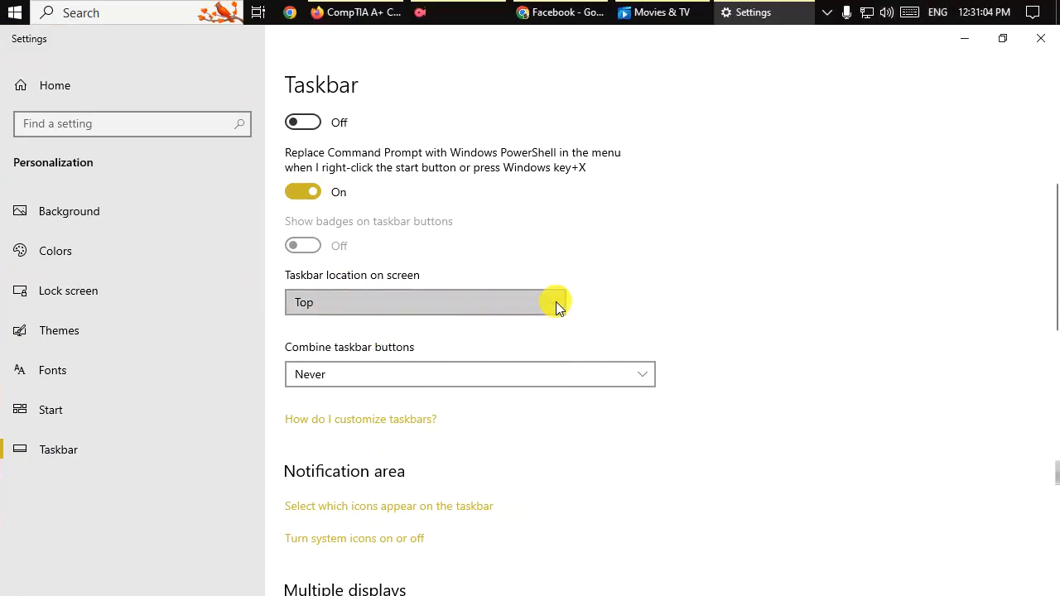
click(415, 328)
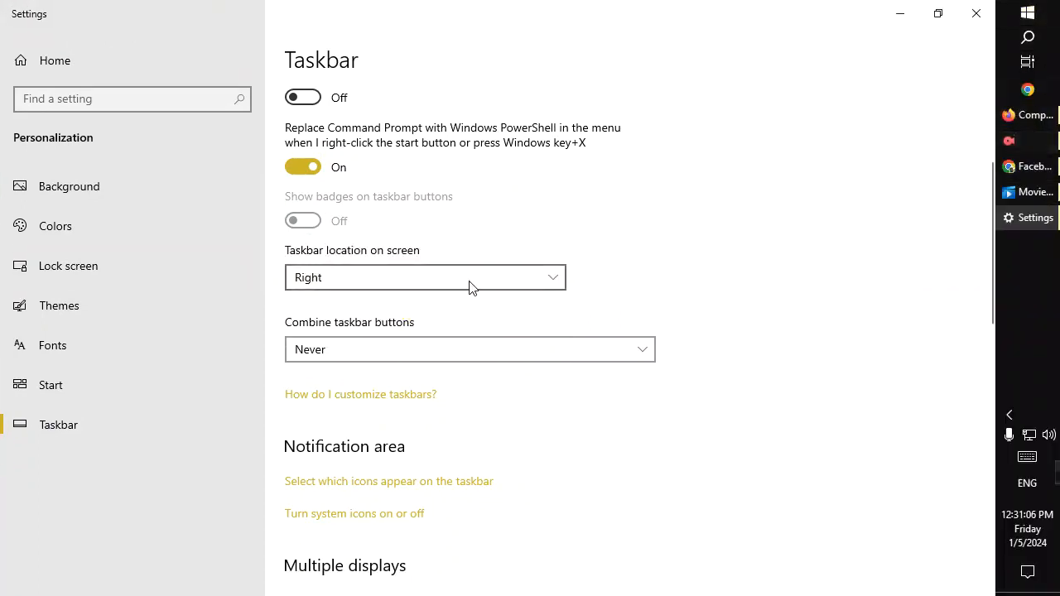
click(440, 288)
click(414, 299)
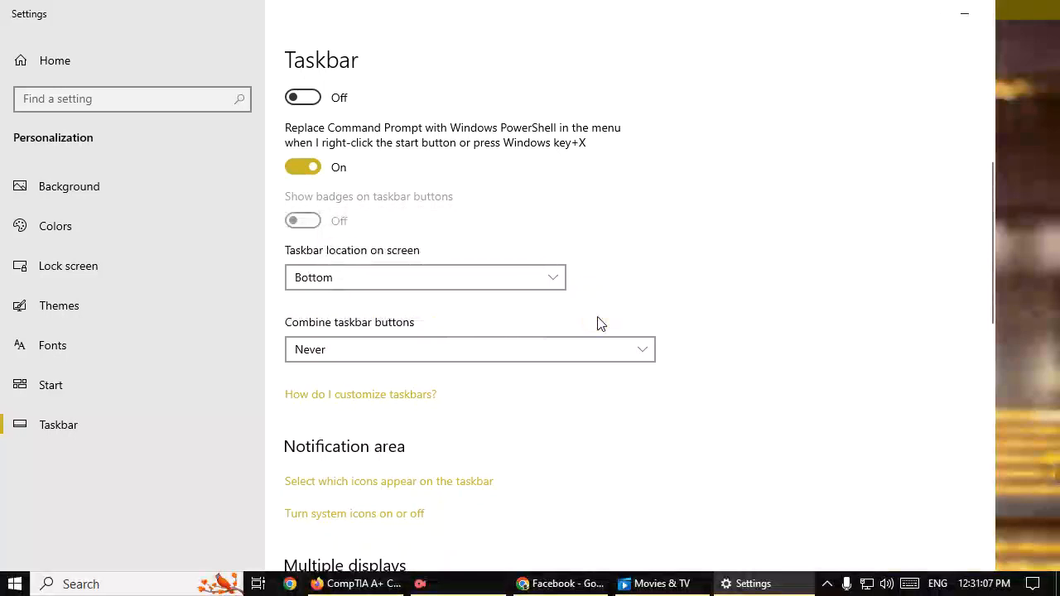
- Open the "How do I customize taskbars?" help link and dismiss the help page
scroll(555, 447, down, 3)
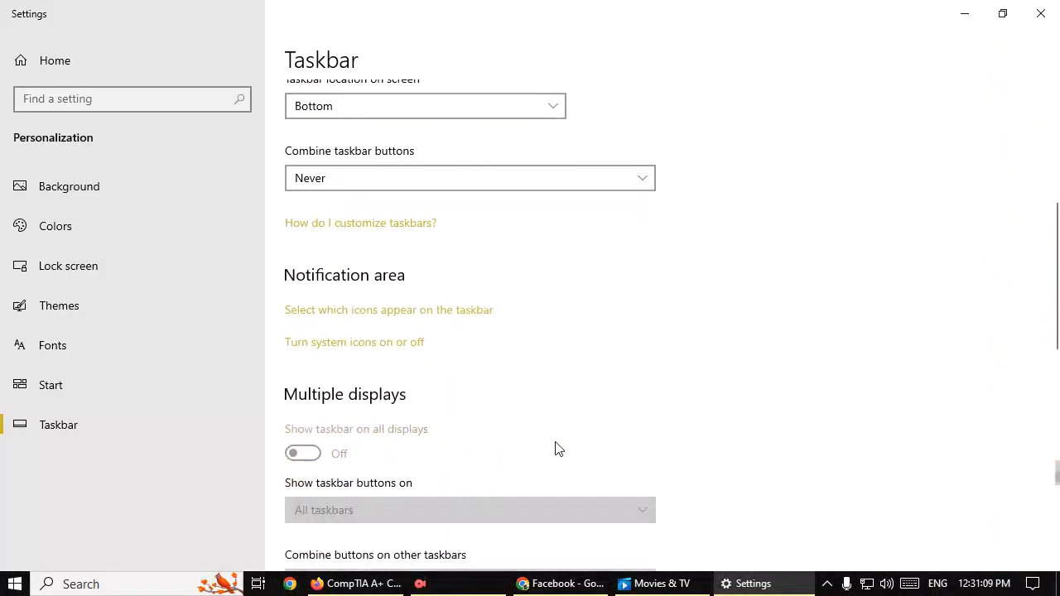
click(371, 223)
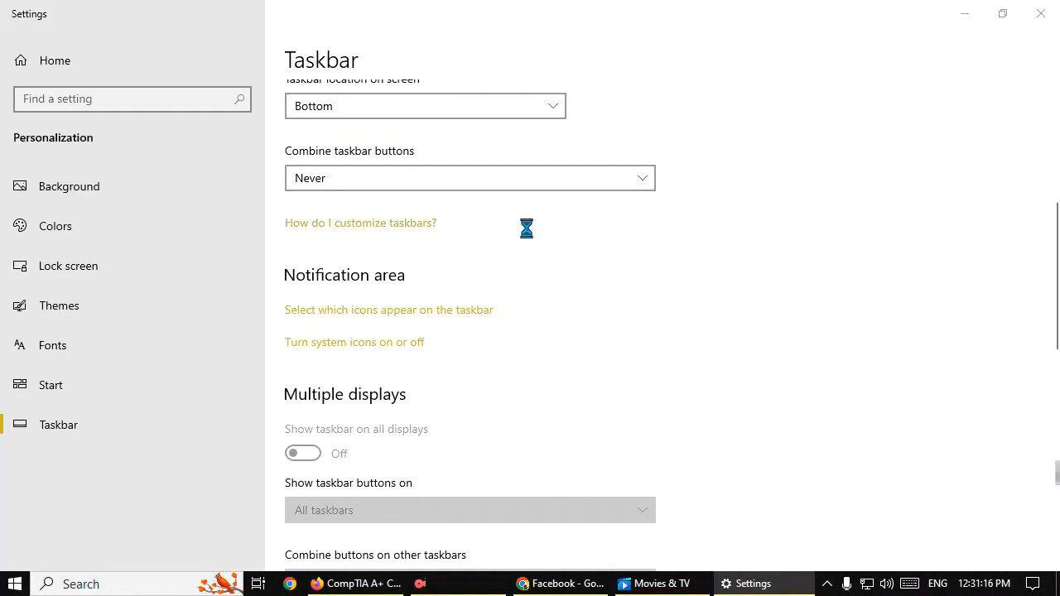
click(957, 43)
- Open the settings for which icons appear on the taskbar and display the hidden notification icons
click(385, 311)
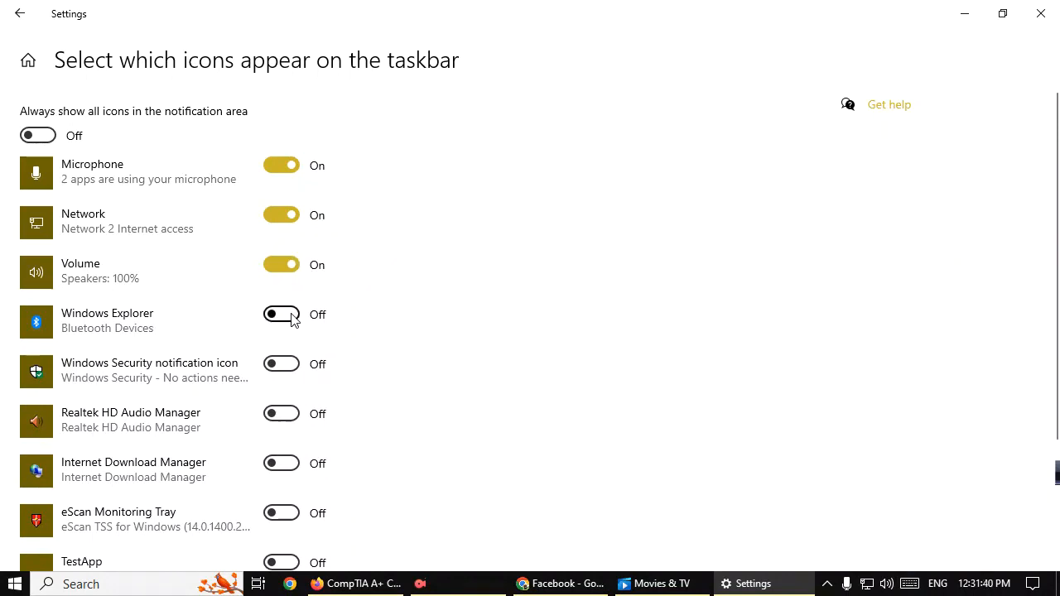
click(826, 584)
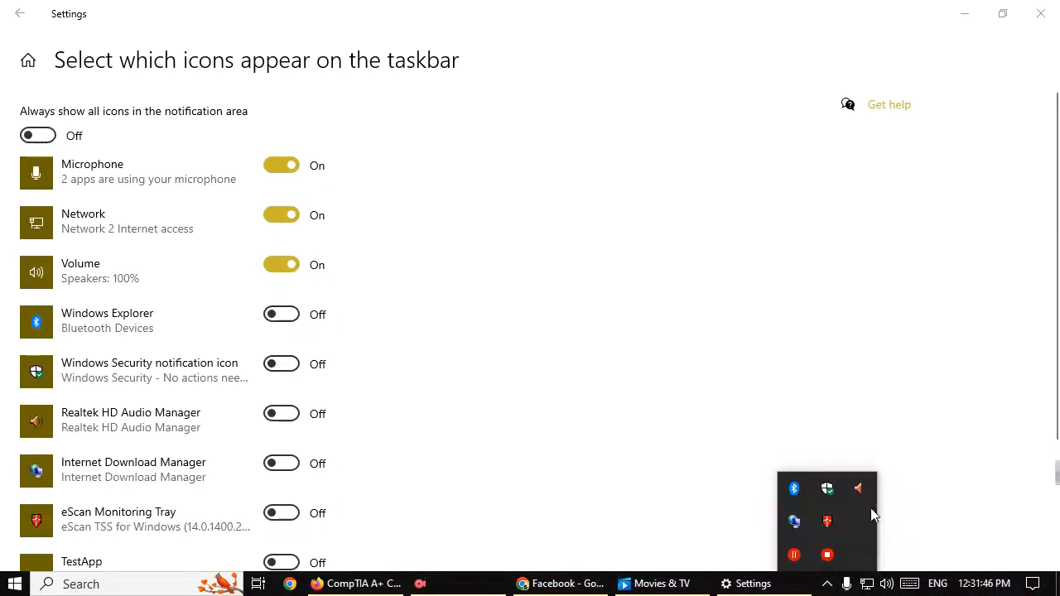
- Turn on every switched-off taskbar icon, from Windows Explorer Bluetooth Devices down to Windows Explorer Safely Remove Hardware
scroll(370, 434, down, 3)
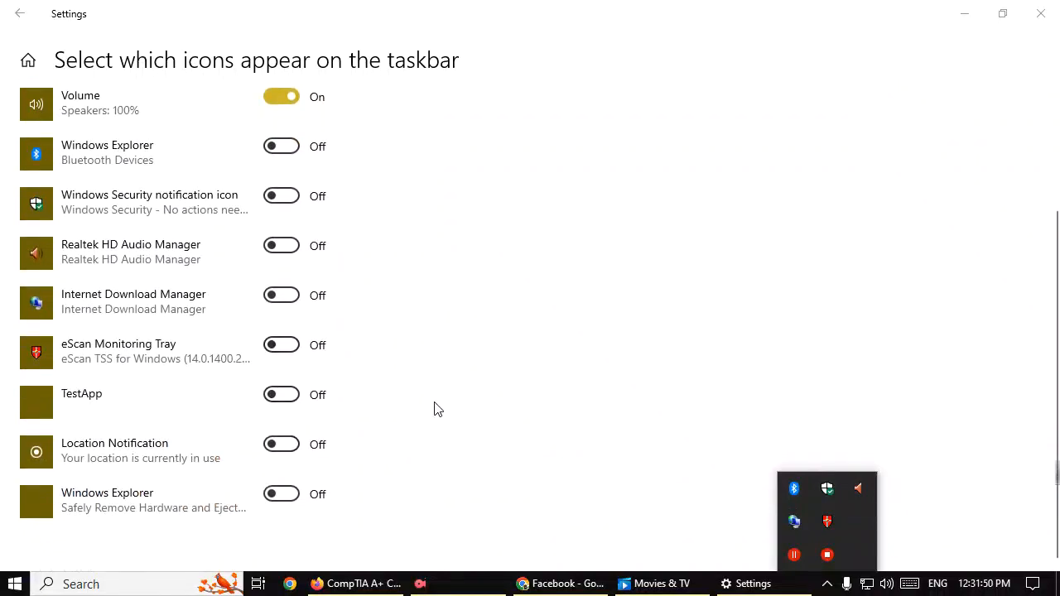
click(291, 149)
click(286, 199)
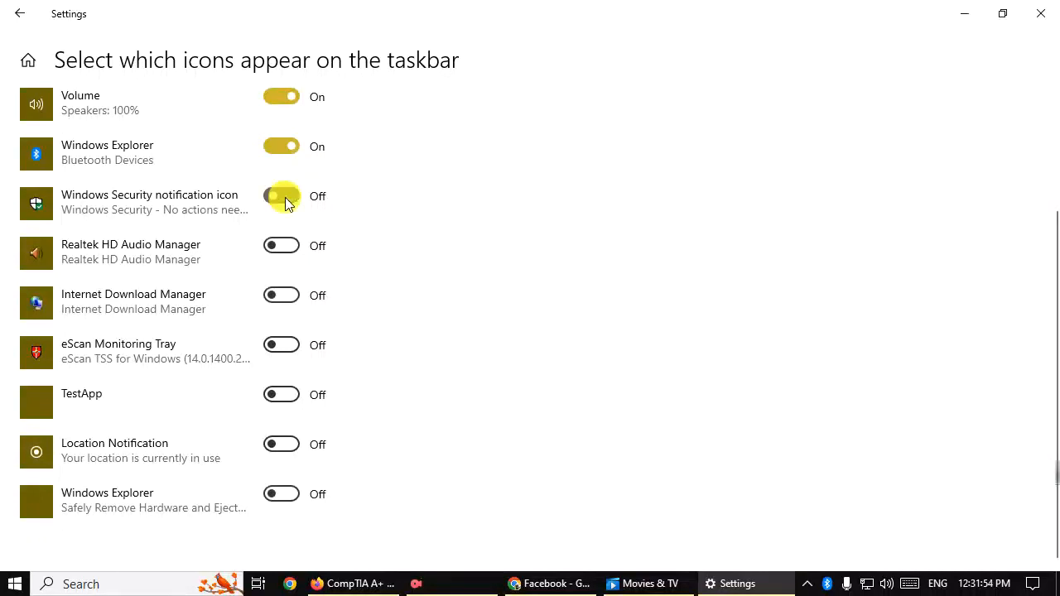
click(289, 247)
click(290, 293)
click(291, 345)
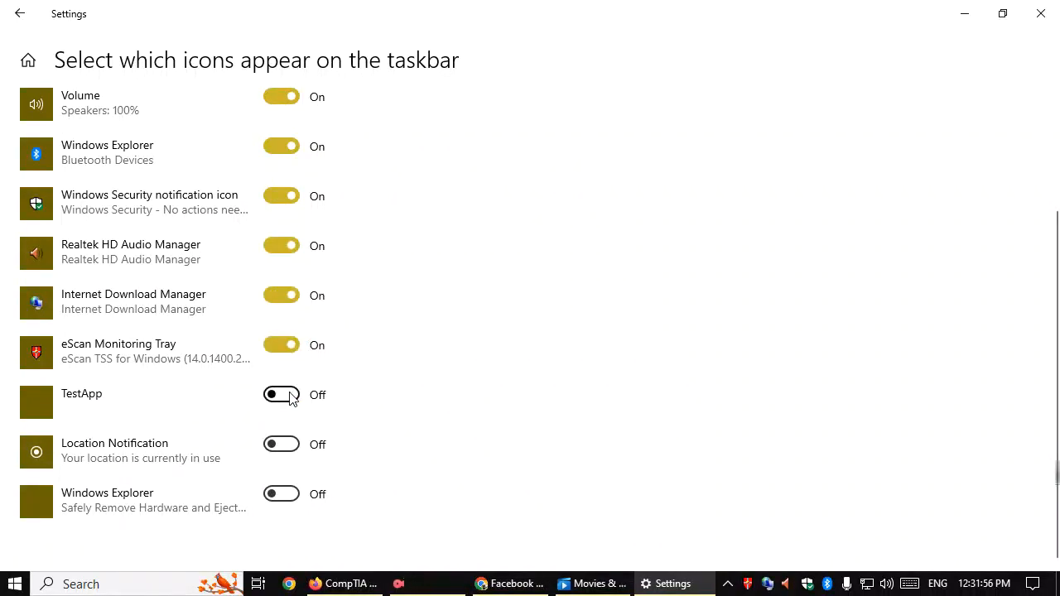
click(290, 395)
click(290, 445)
click(290, 494)
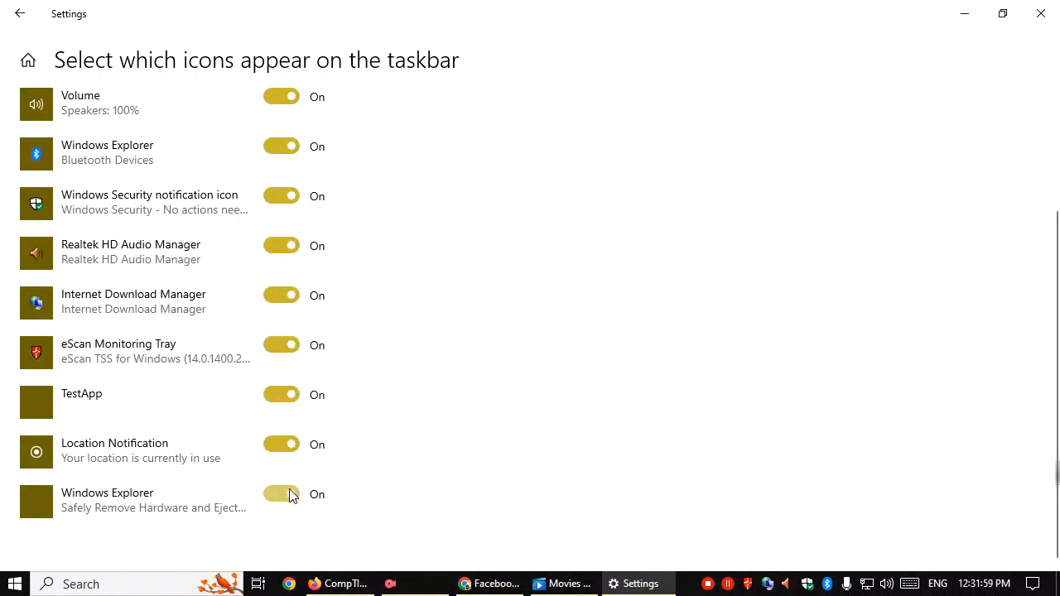
- Turn the taskbar icons back off from Windows Explorer Safely Remove Hardware up to Windows Security notification icon
click(290, 494)
click(288, 444)
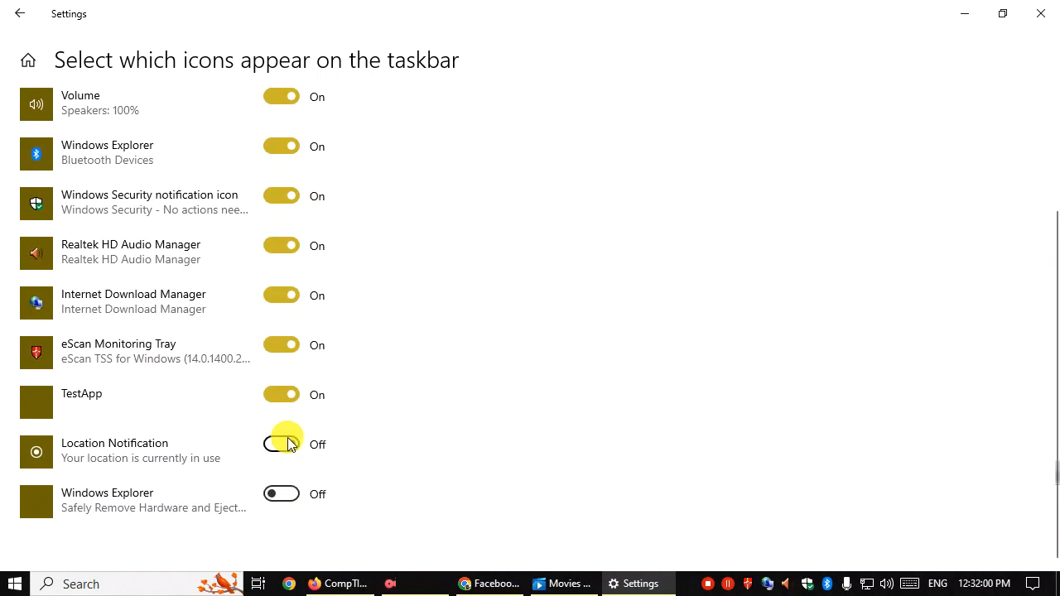
click(286, 396)
click(290, 345)
click(290, 295)
click(290, 246)
click(291, 196)
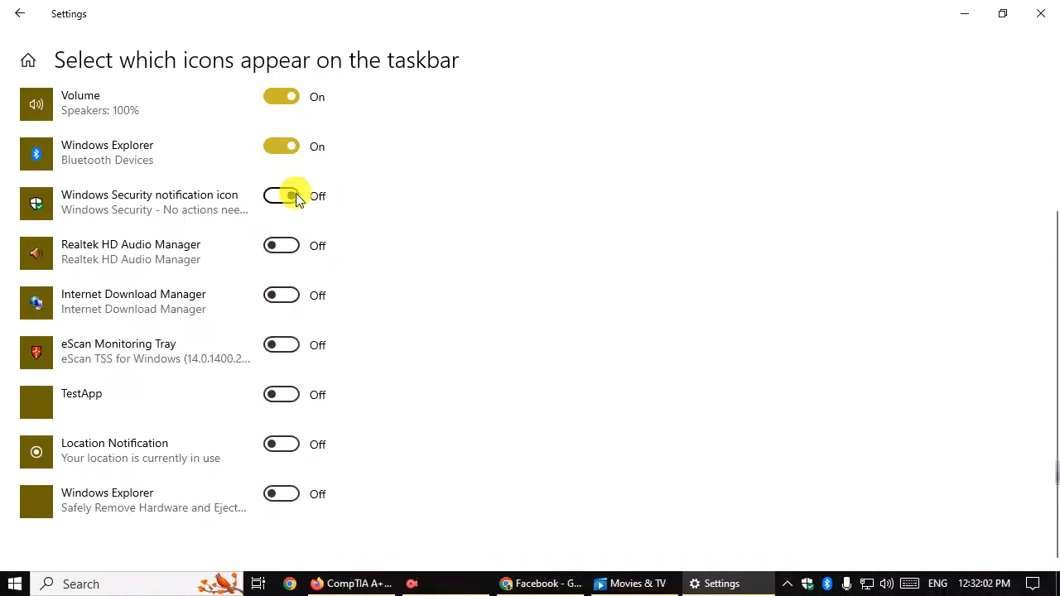
- Check the hidden notification icons, and turn off the Windows Explorer Bluetooth Devices icon
click(804, 583)
click(803, 581)
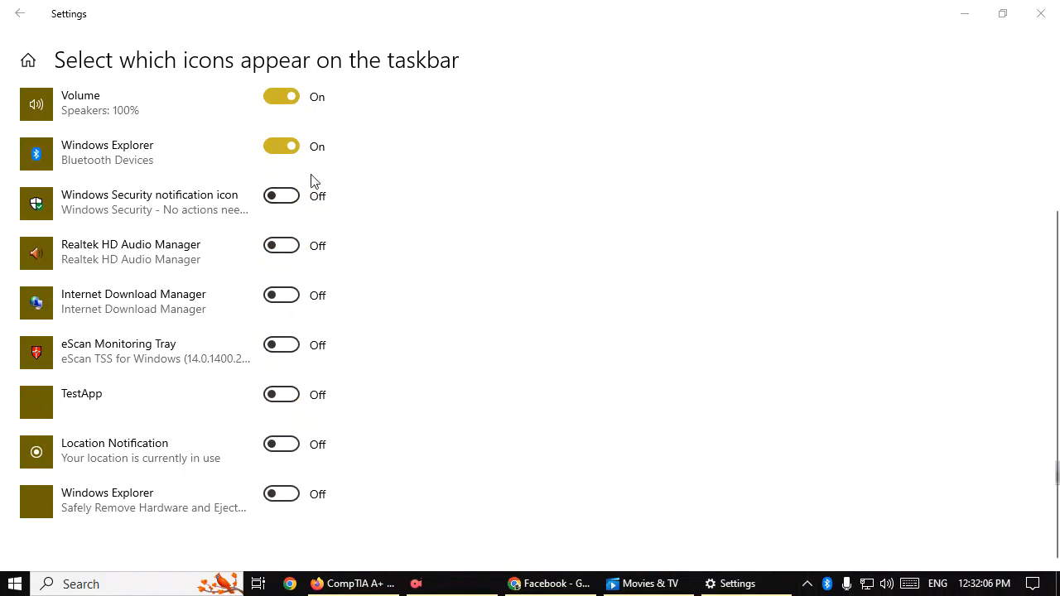
click(290, 153)
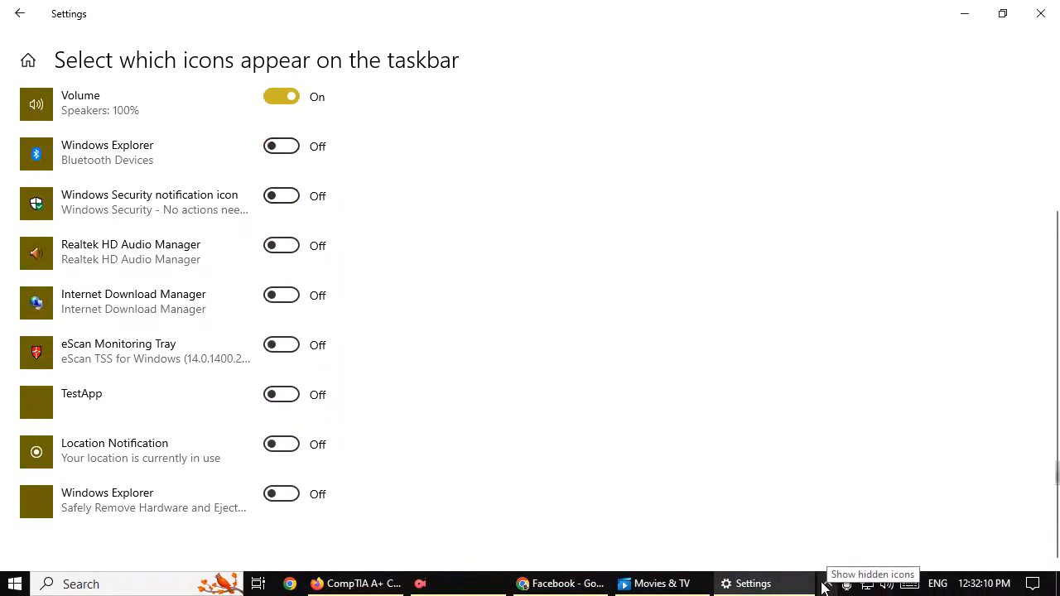
- Return to the Taskbar settings and open the page for turning system icons on or off
scroll(539, 414, up, 2)
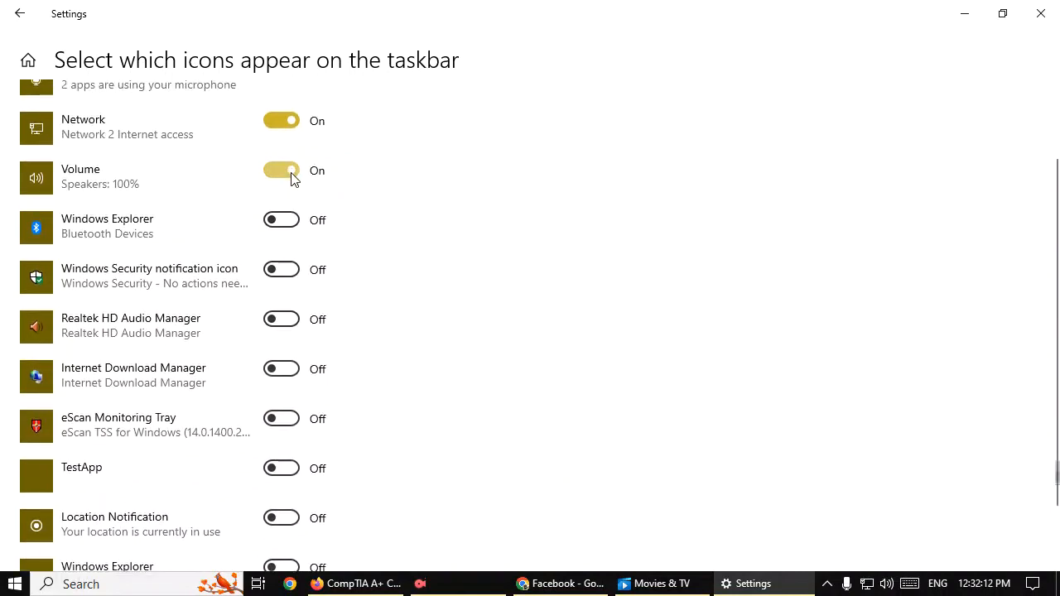
scroll(695, 405, up, 2)
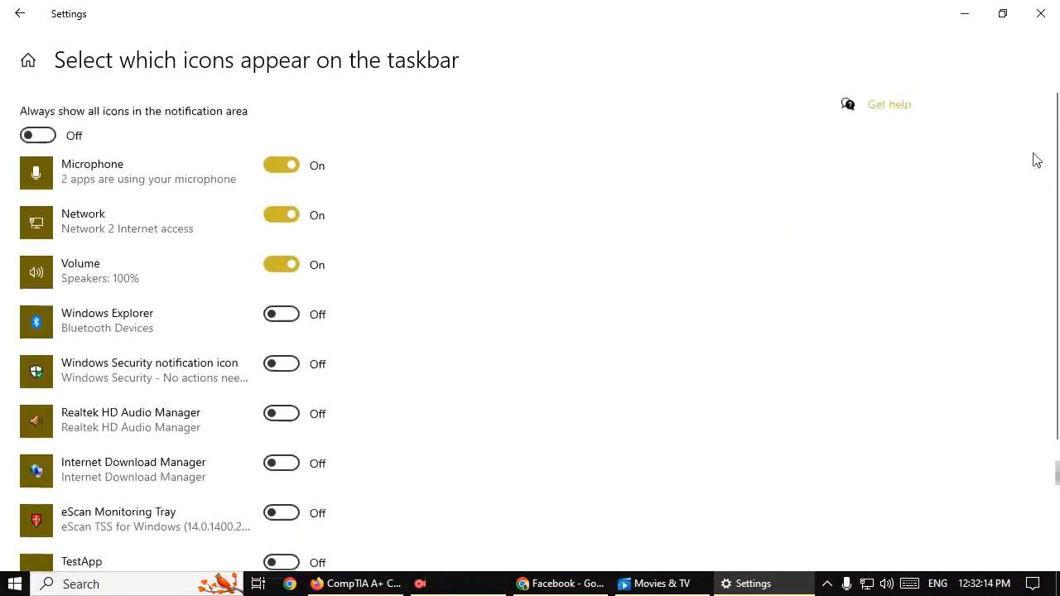
click(20, 13)
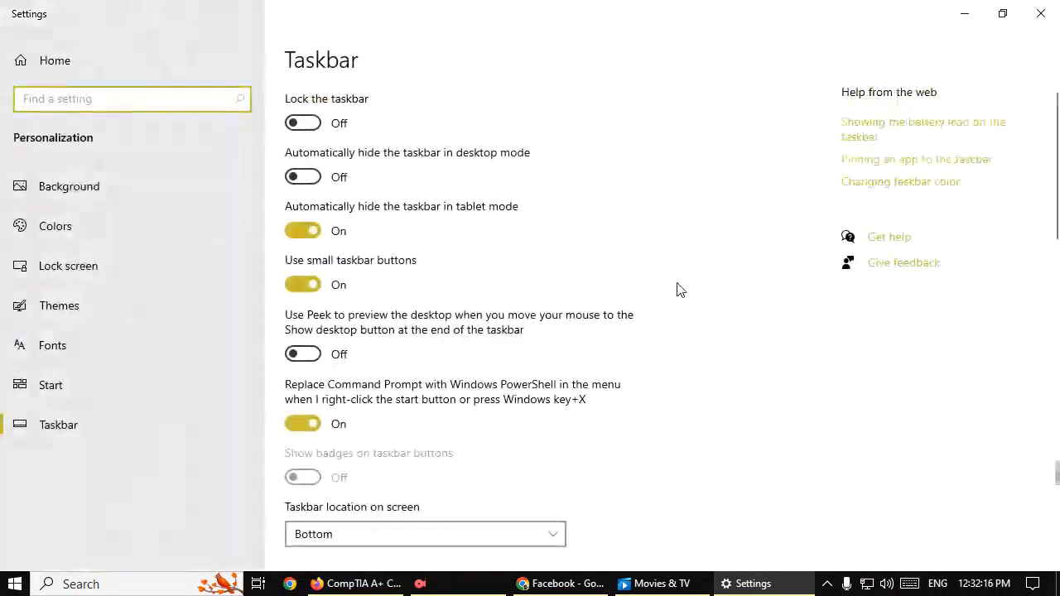
scroll(681, 299, down, 3)
scroll(650, 337, down, 1)
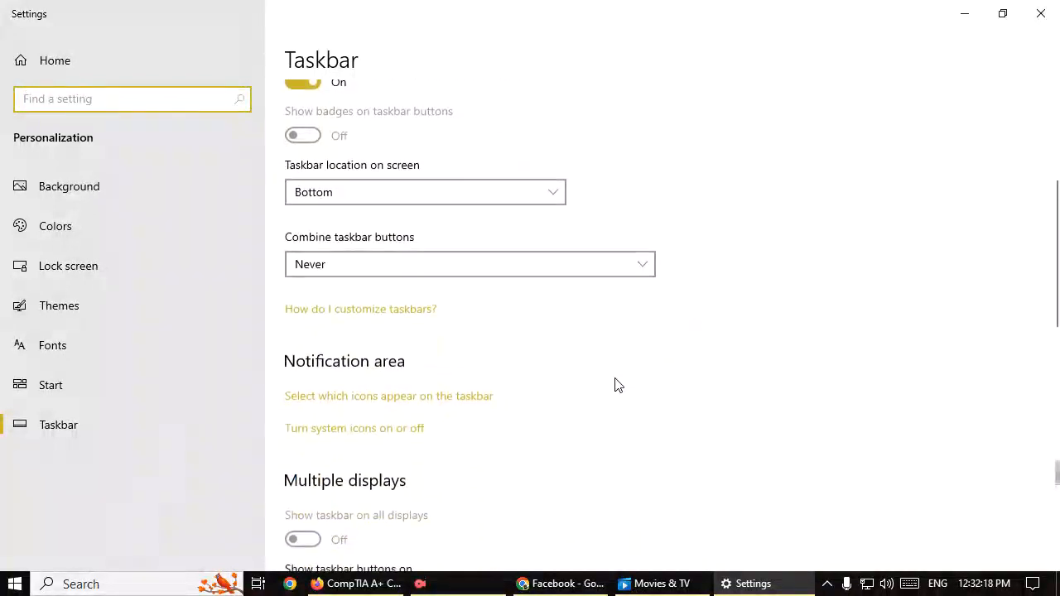
click(341, 431)
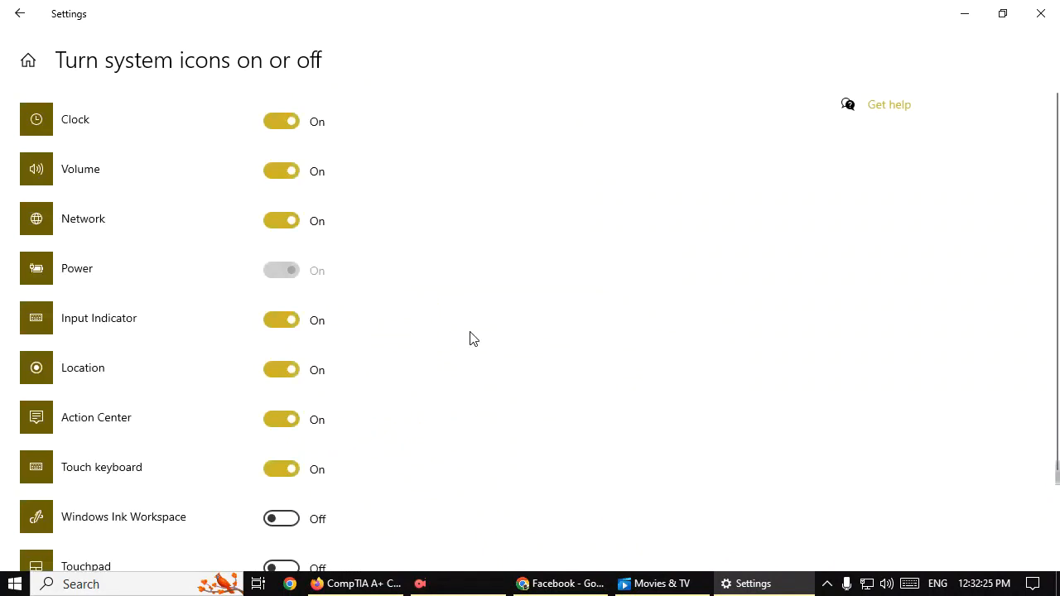
- Switch the Windows Ink Workspace system icon on and back off twice, and return to the Taskbar settings
scroll(424, 318, down, 2)
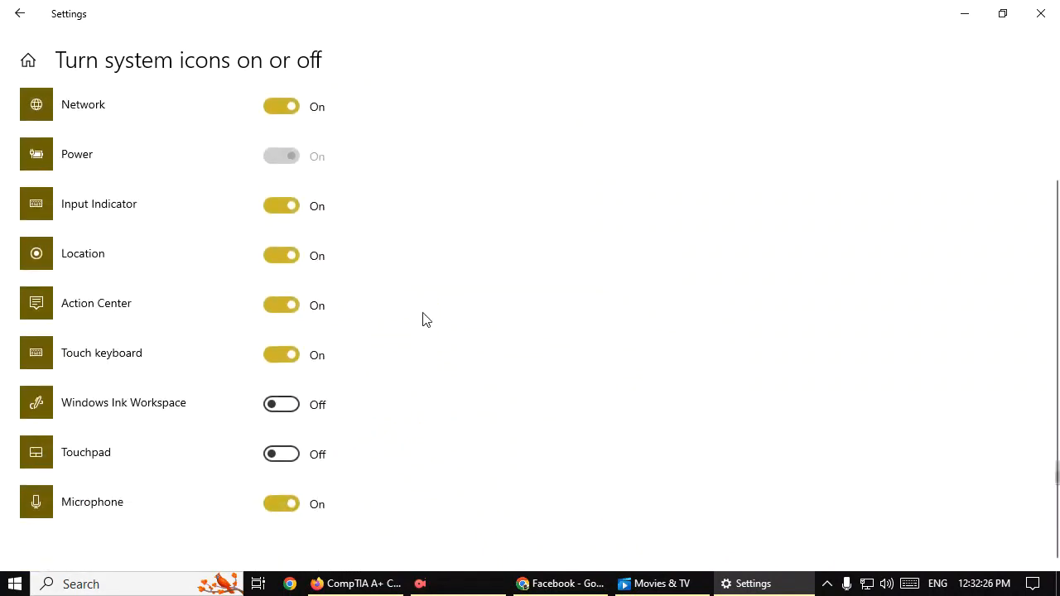
click(285, 408)
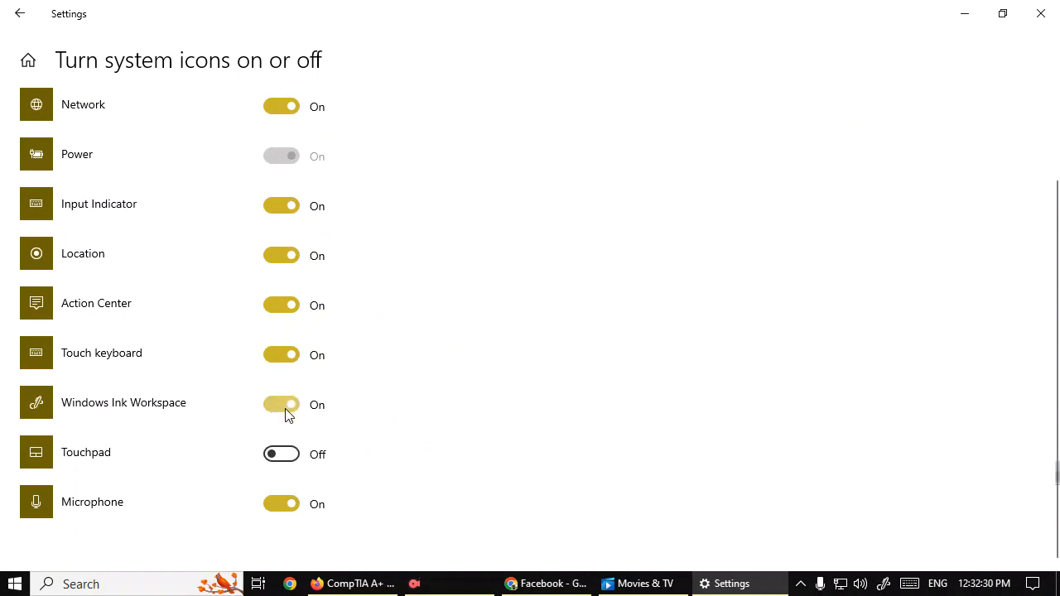
click(285, 409)
click(285, 408)
click(287, 406)
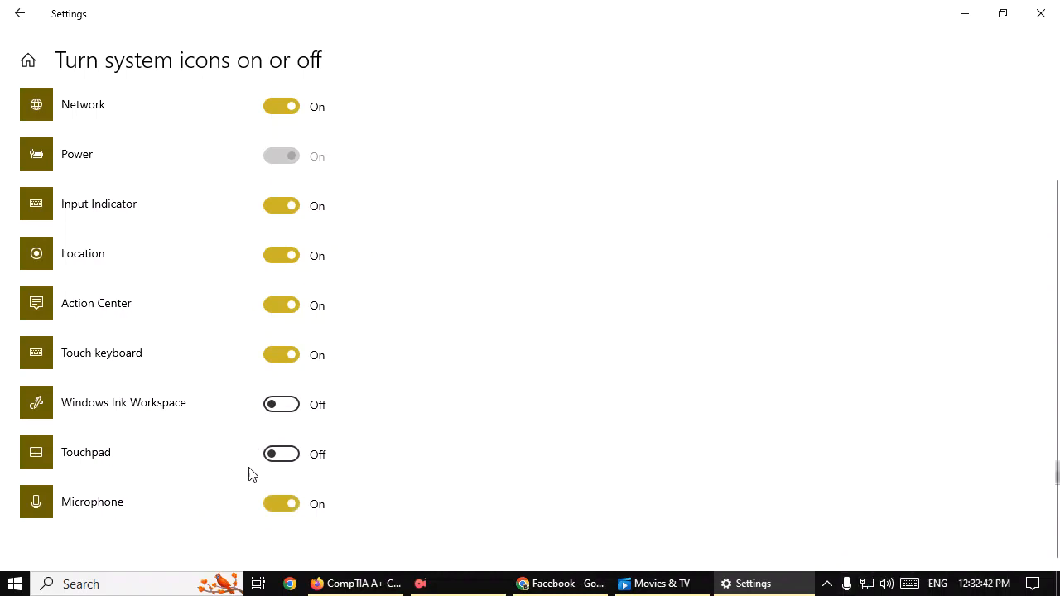
scroll(406, 423, up, 2)
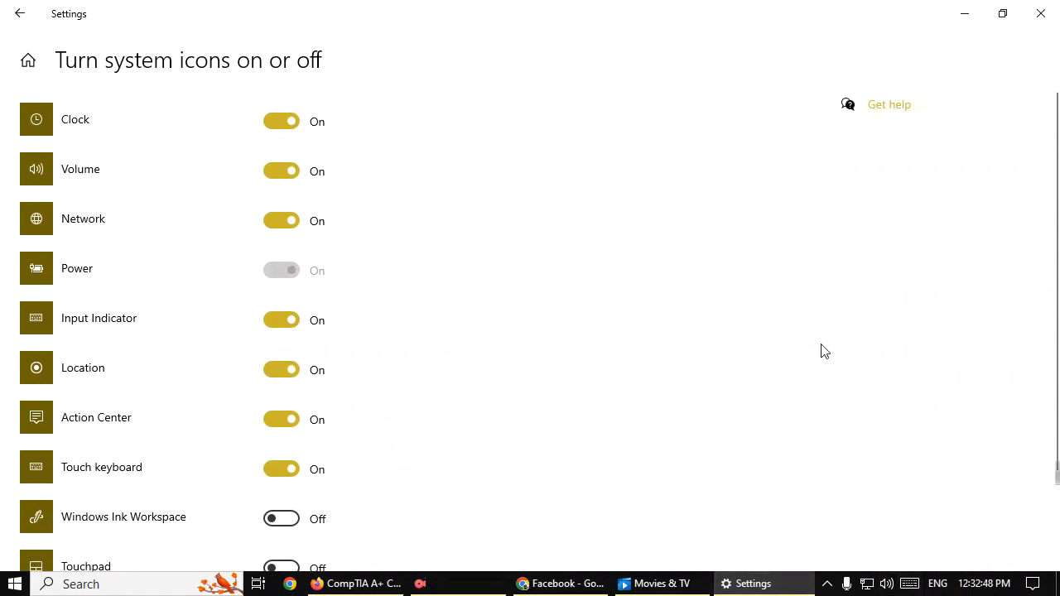
click(14, 12)
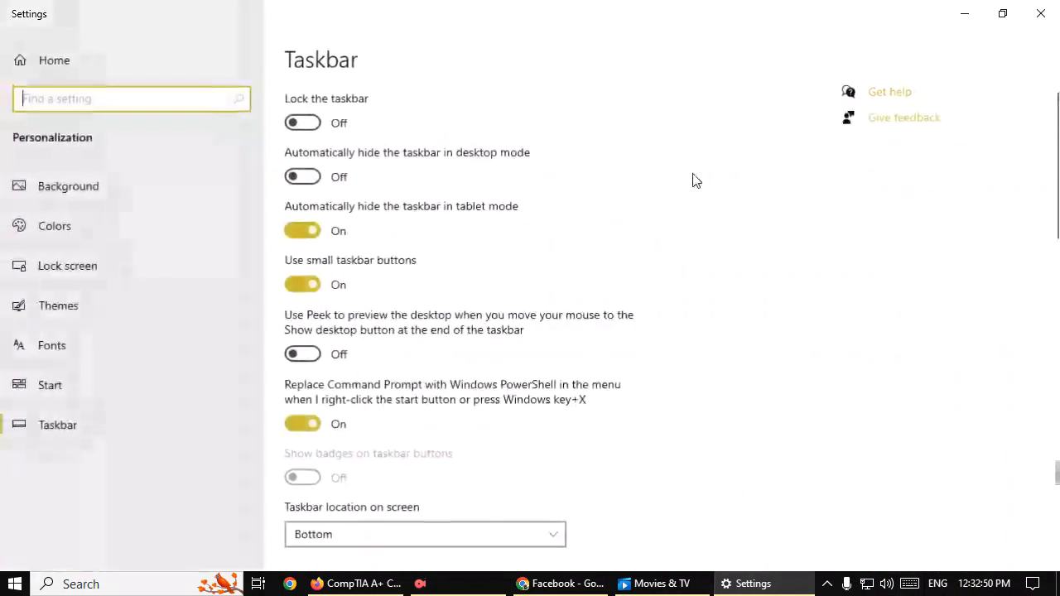